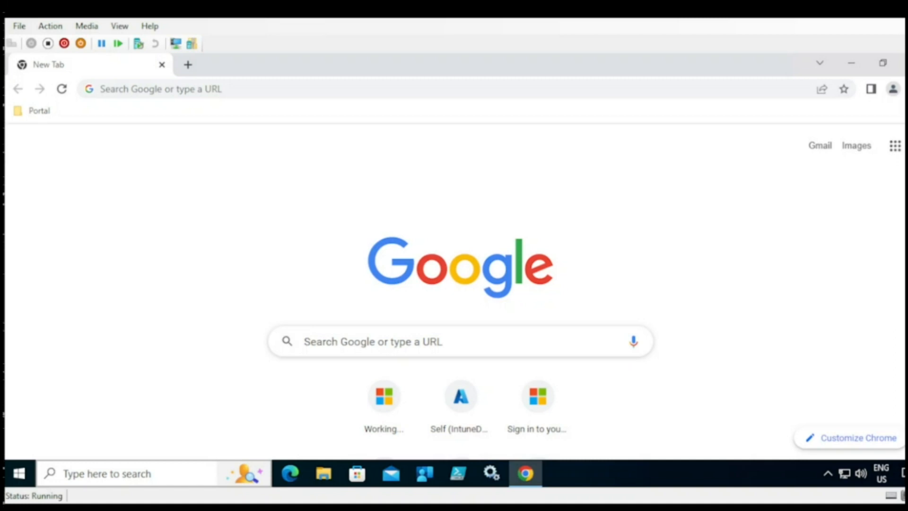
# Step: Search the web for "intune free trial" and open the "Quickstart - Try Microsoft Intune for free" article
pyautogui.click(345, 88)
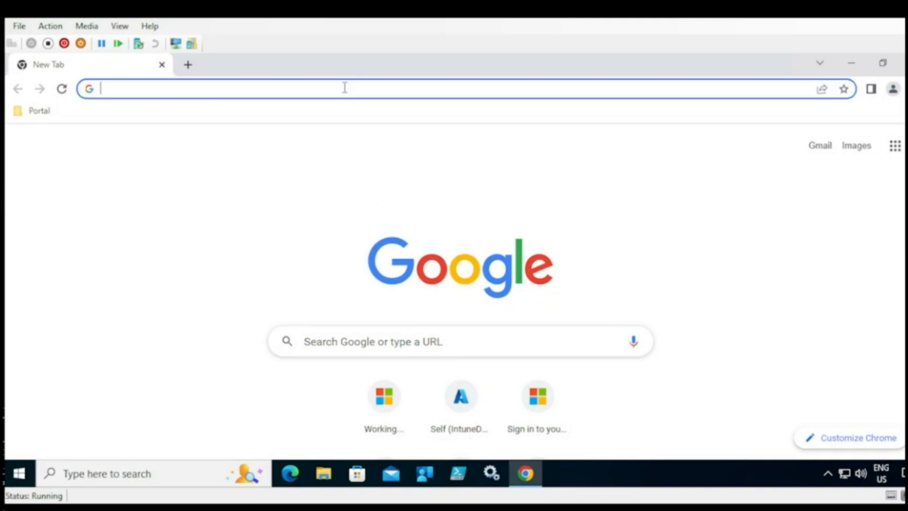
pyautogui.write('intune free')
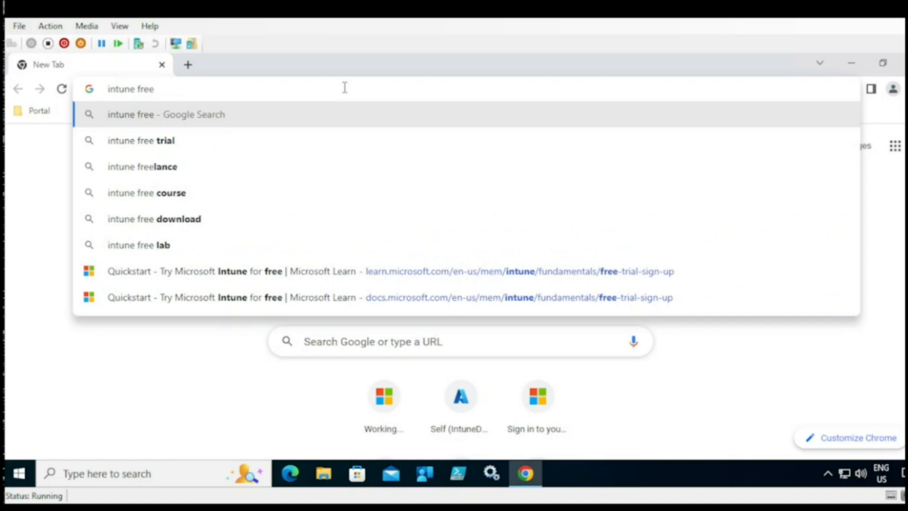
pyautogui.press('Down')
pyautogui.press('Return')
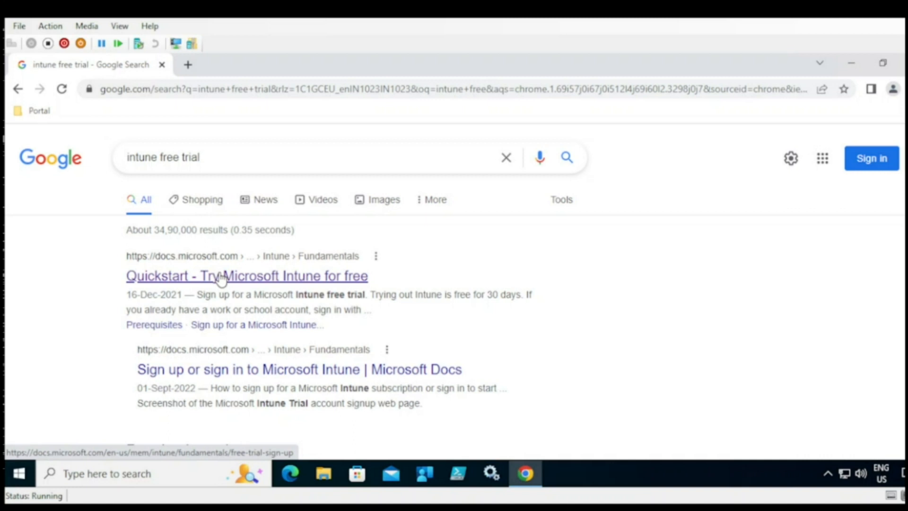
pyautogui.click(308, 283)
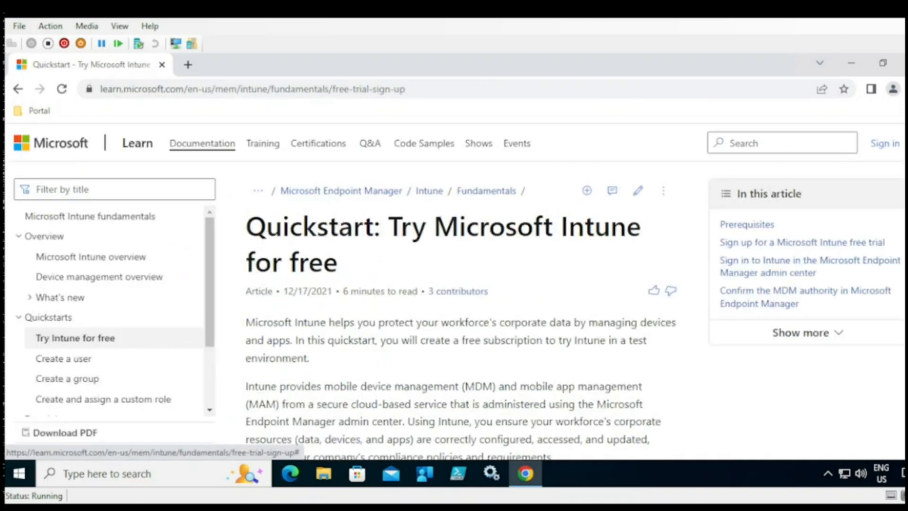
# Step: Open the Intune set up account page linked in the article's free trial steps and review the trial's email form
pyautogui.scroll(-8, 461, 284)
pyautogui.scroll(-8, 461, 291)
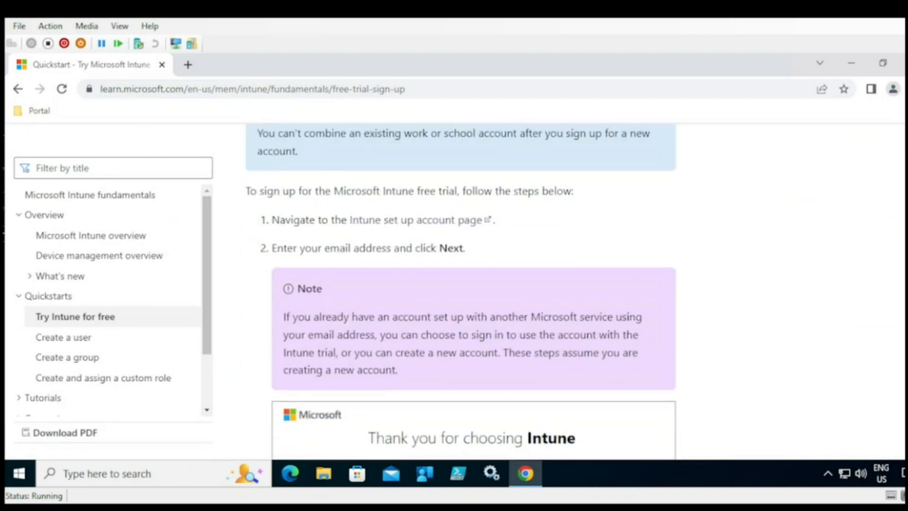
pyautogui.click(396, 229)
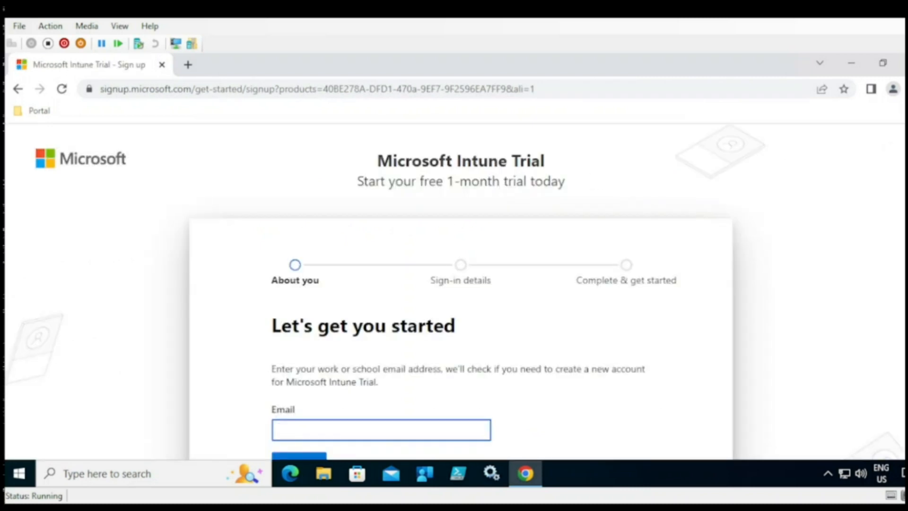
pyautogui.scroll(-1, 461, 291)
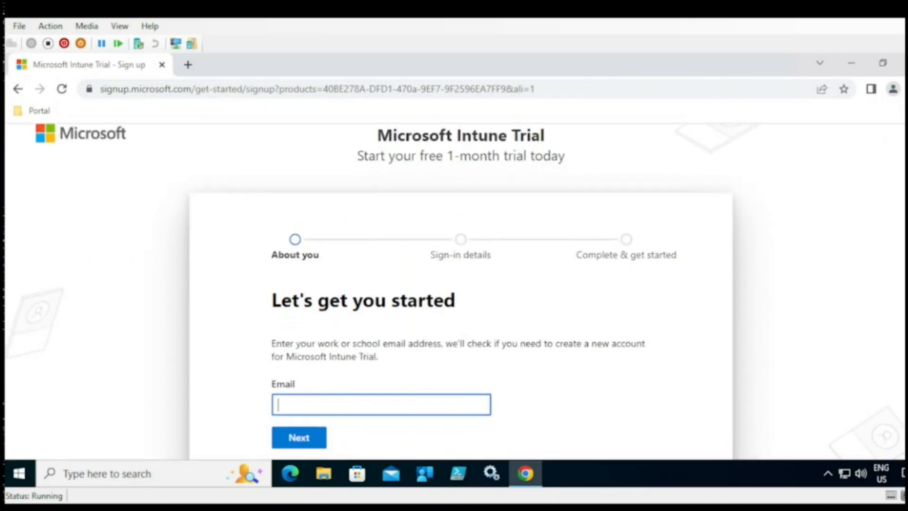
pyautogui.scroll(1, 460, 291)
pyautogui.scroll(-1, 460, 291)
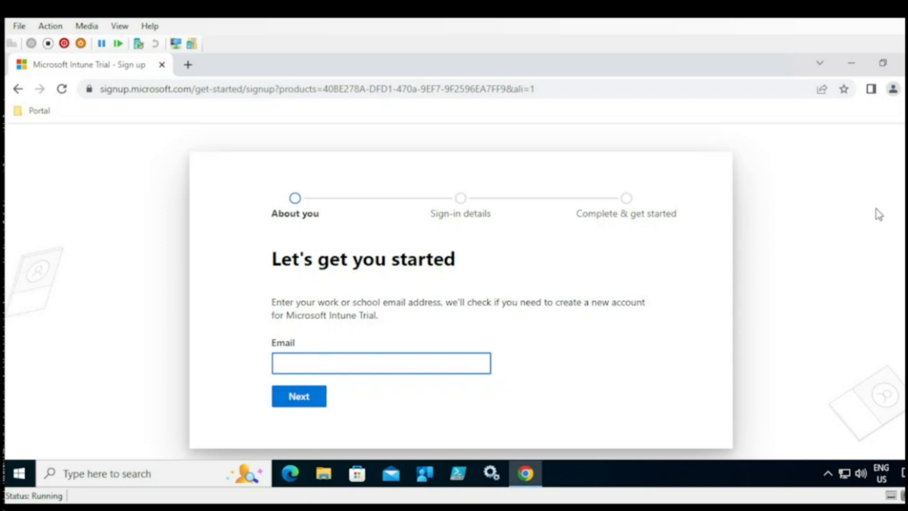
pyautogui.scroll(1, 460, 291)
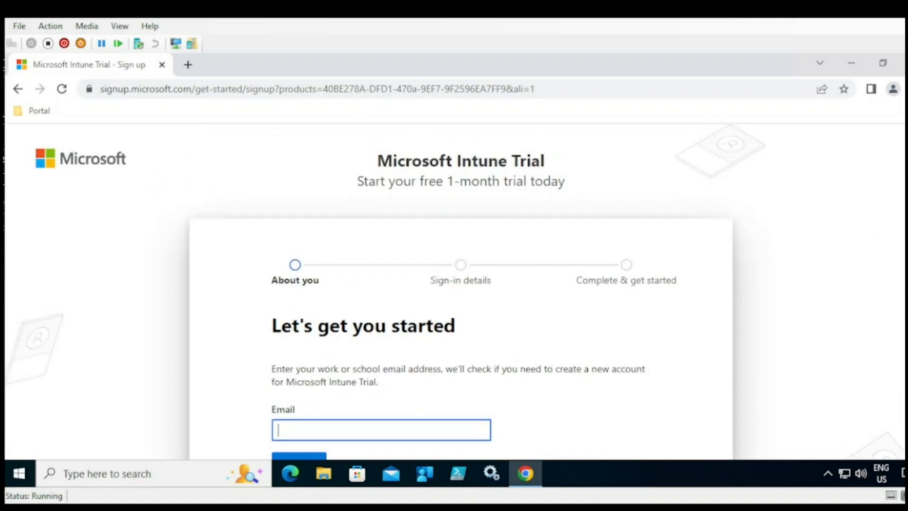
pyautogui.scroll(-2, 460, 292)
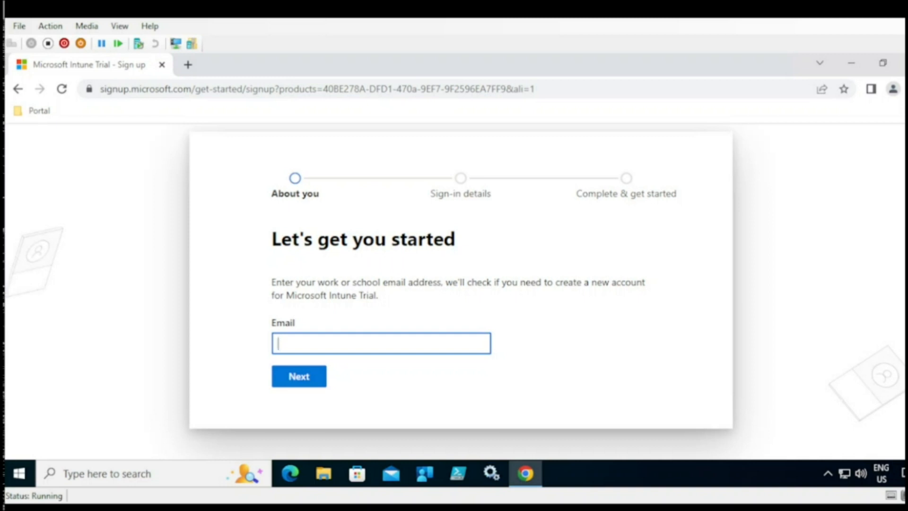
pyautogui.click(108, 473)
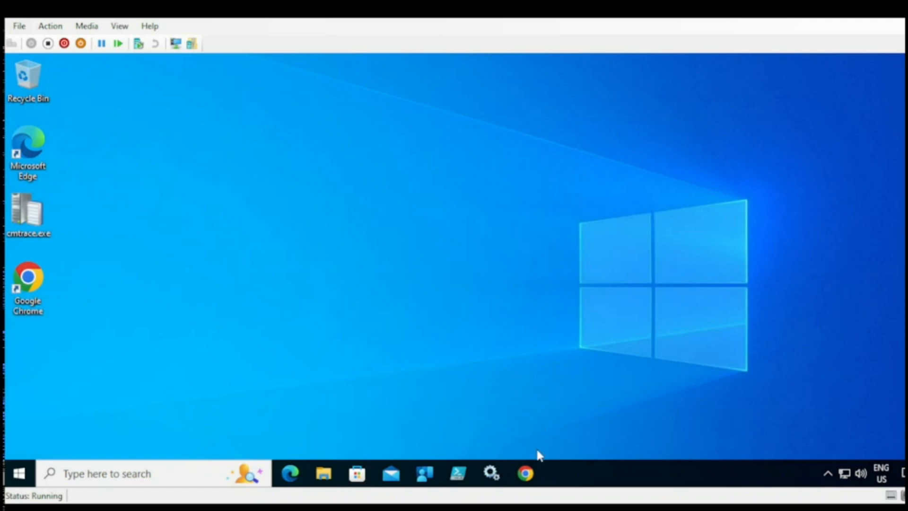
pyautogui.click(525, 476)
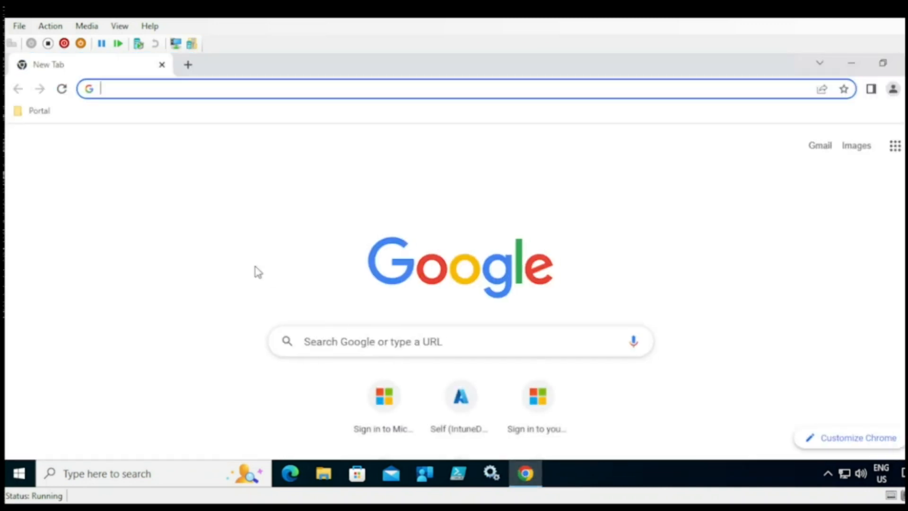
pyautogui.click(38, 113)
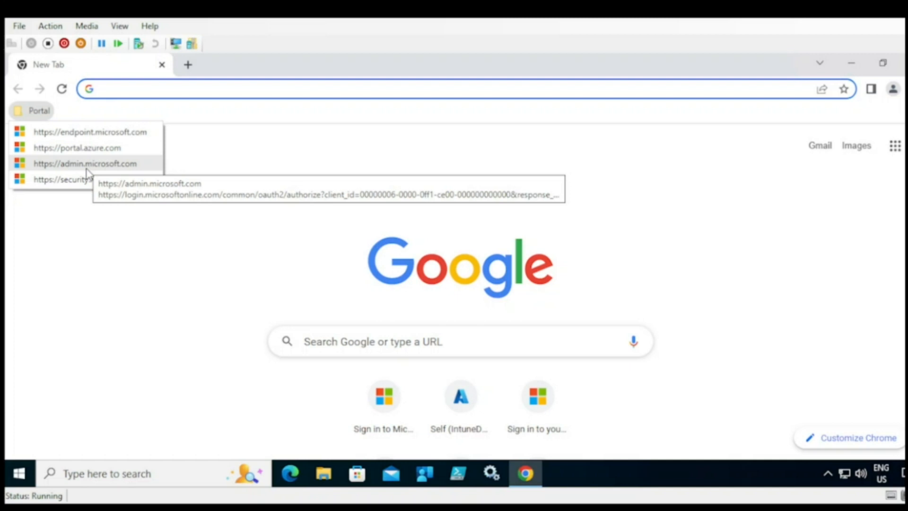
pyautogui.click(118, 135)
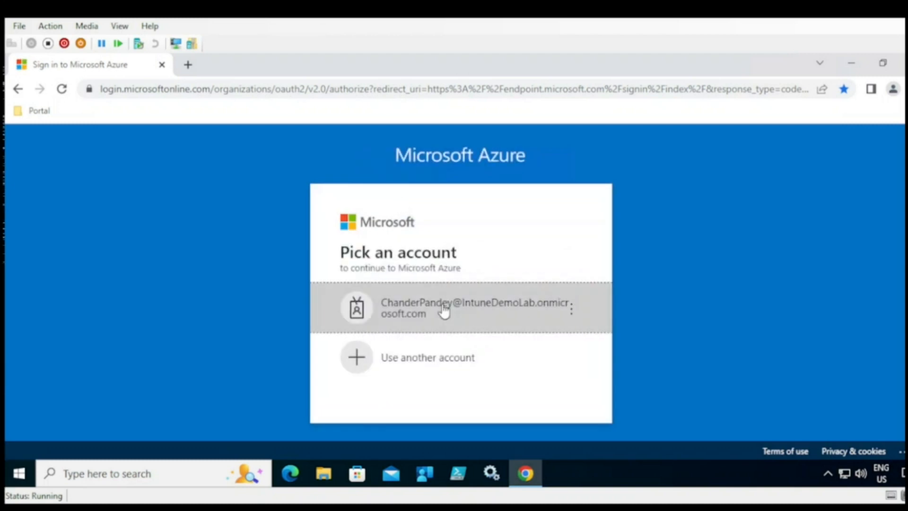
# Step: Sign in to Microsoft Azure with the listed work account and its password, choosing to stay signed in
pyautogui.click(442, 310)
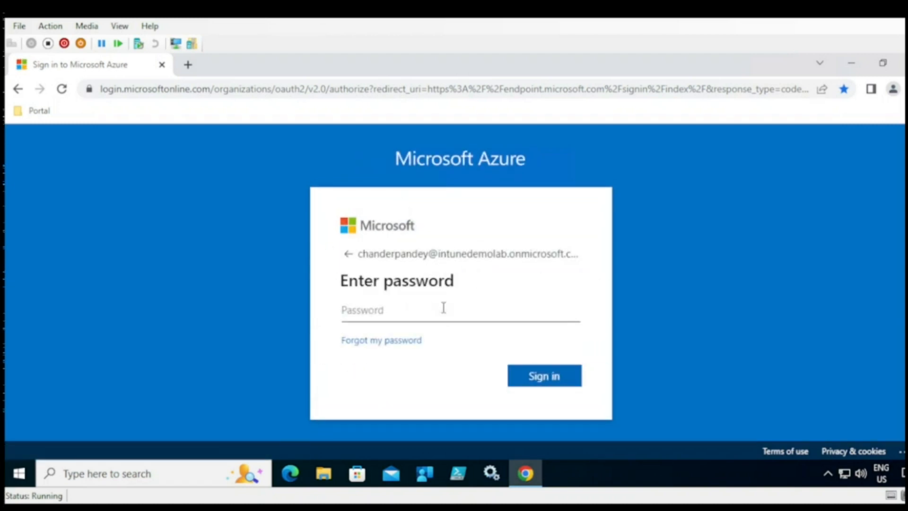
pyautogui.write('******')
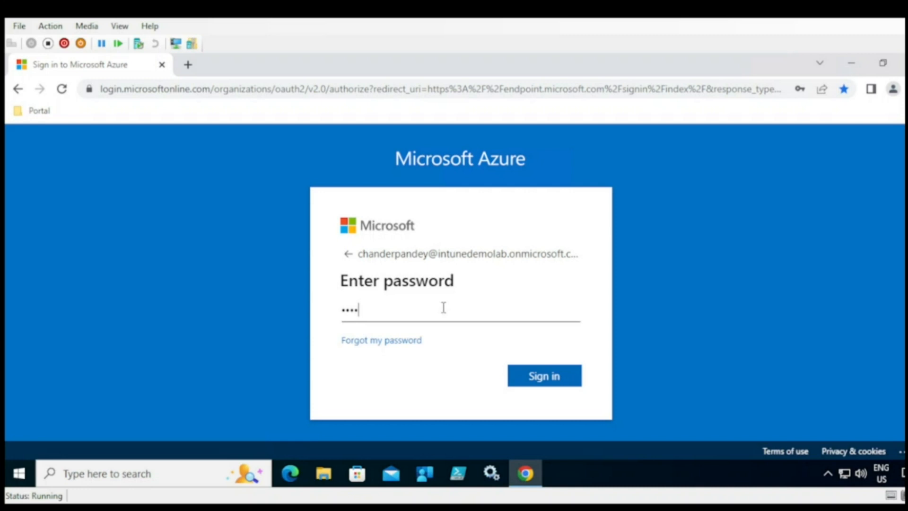
pyautogui.write('***')
pyautogui.press('Return')
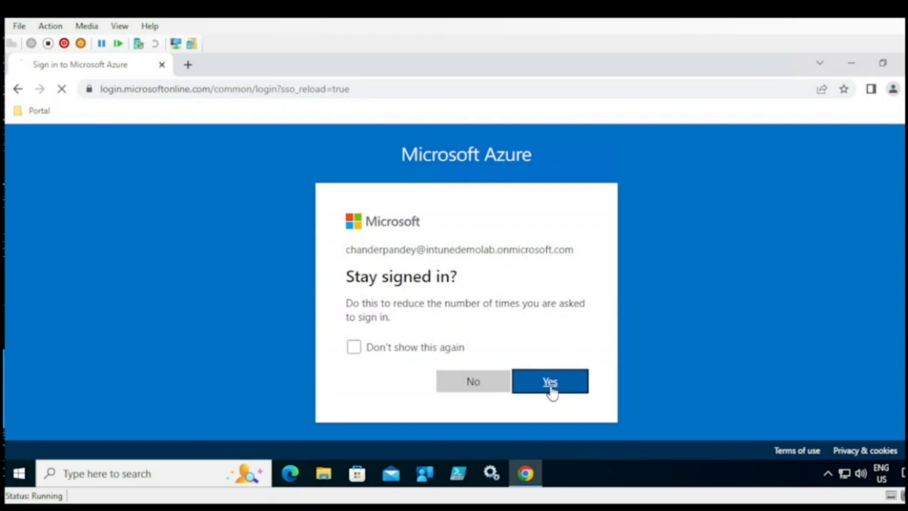
pyautogui.click(551, 391)
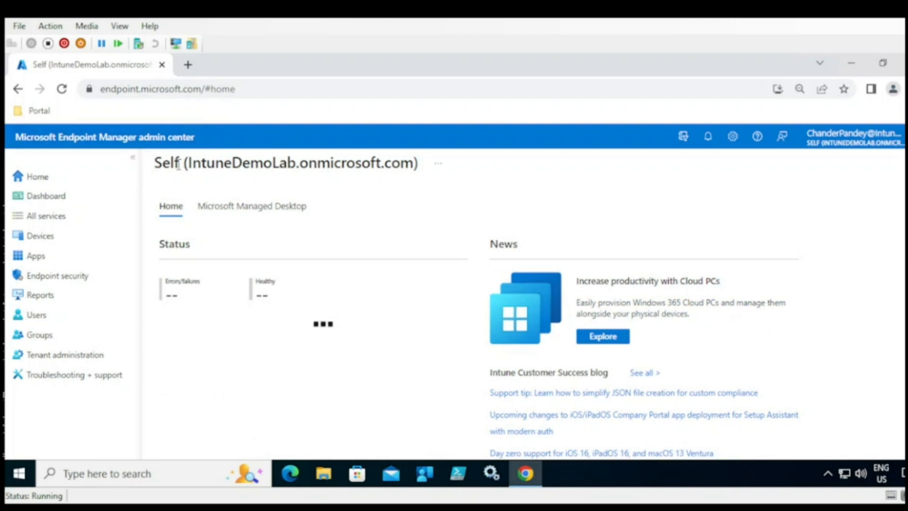
# Step: Check the tenant domain in the admin center's home heading and the signed-in account's details
pyautogui.moveTo(155, 163); pyautogui.dragTo(400, 163)
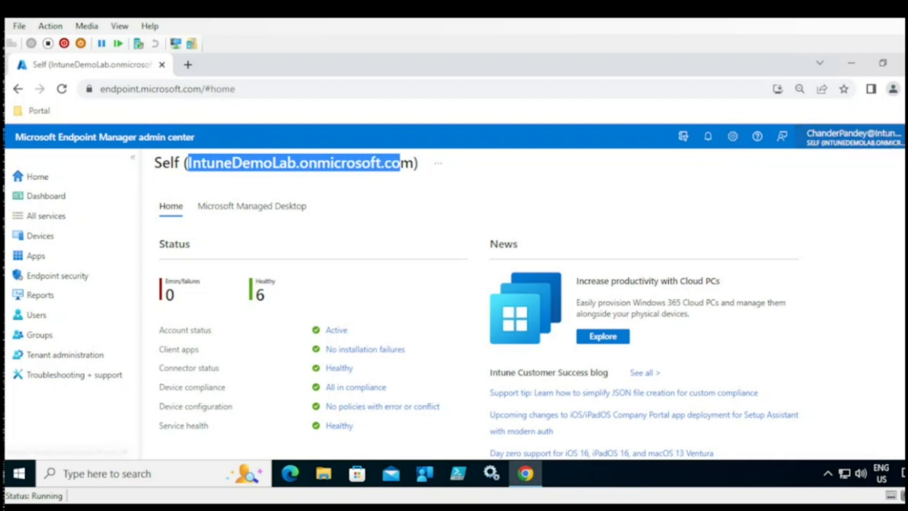
pyautogui.click(873, 140)
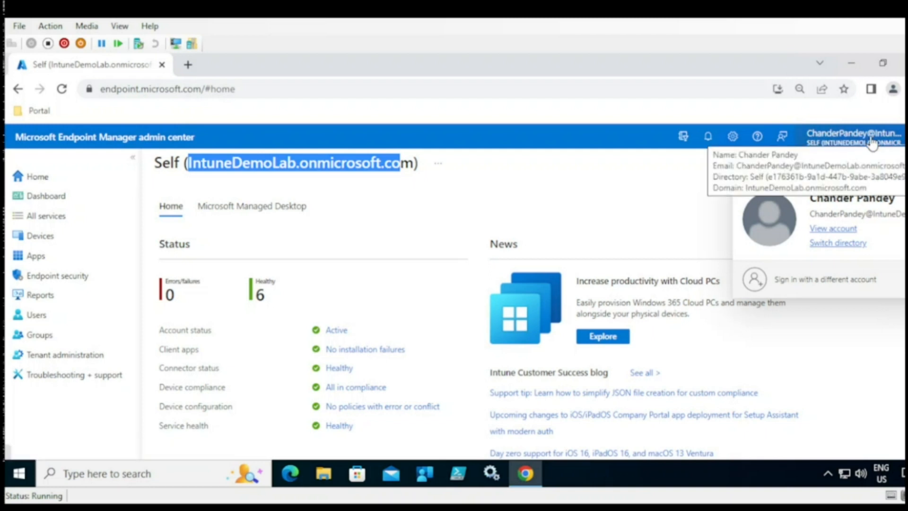
pyautogui.click(642, 189)
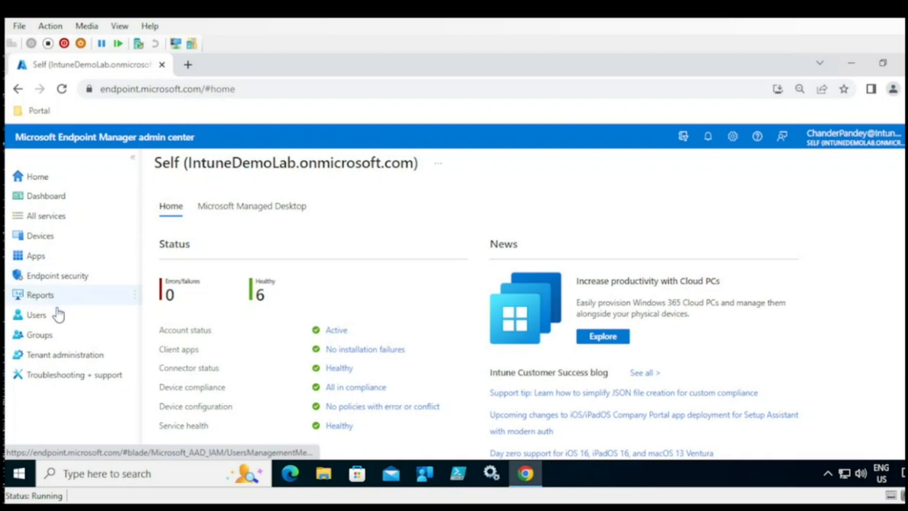
# Step: Open the tenant status details under Tenant administration and examine the MDM authority and the total licensed users
pyautogui.click(61, 360)
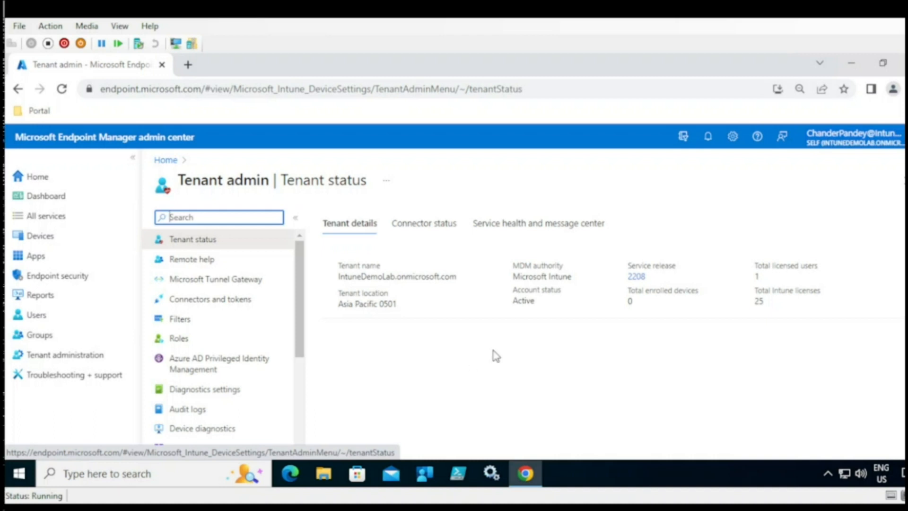
pyautogui.moveTo(574, 279); pyautogui.dragTo(516, 282)
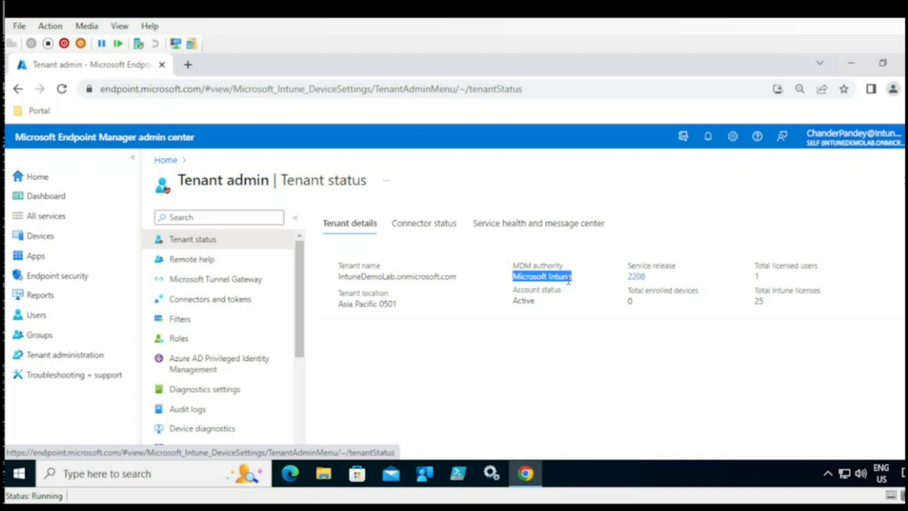
pyautogui.moveTo(574, 281); pyautogui.dragTo(516, 283)
pyautogui.click(581, 288)
pyautogui.moveTo(578, 284); pyautogui.dragTo(519, 281)
pyautogui.click(463, 319)
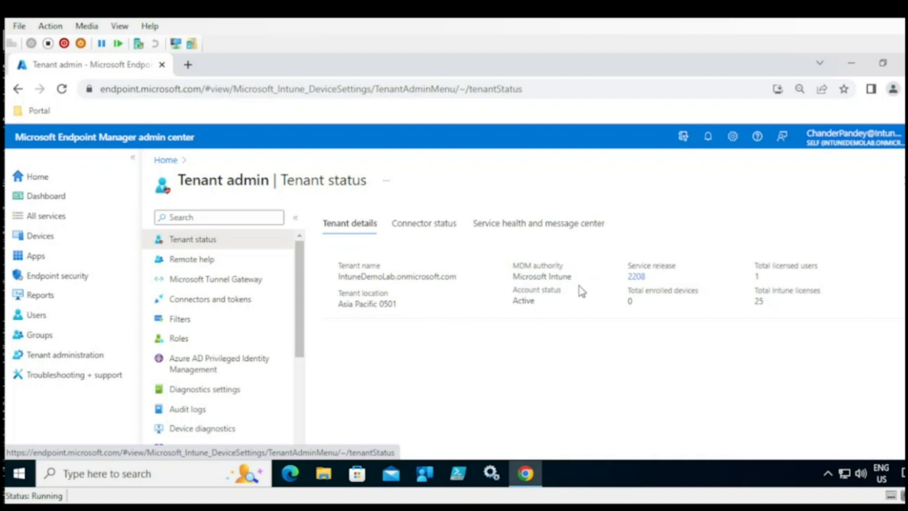
pyautogui.doubleClick(757, 277)
pyautogui.moveTo(766, 308); pyautogui.dragTo(770, 273)
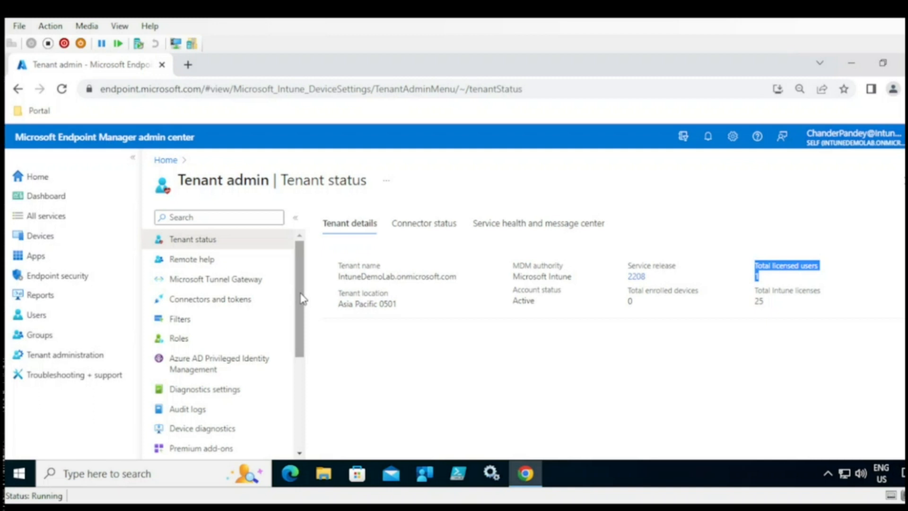
pyautogui.click(39, 112)
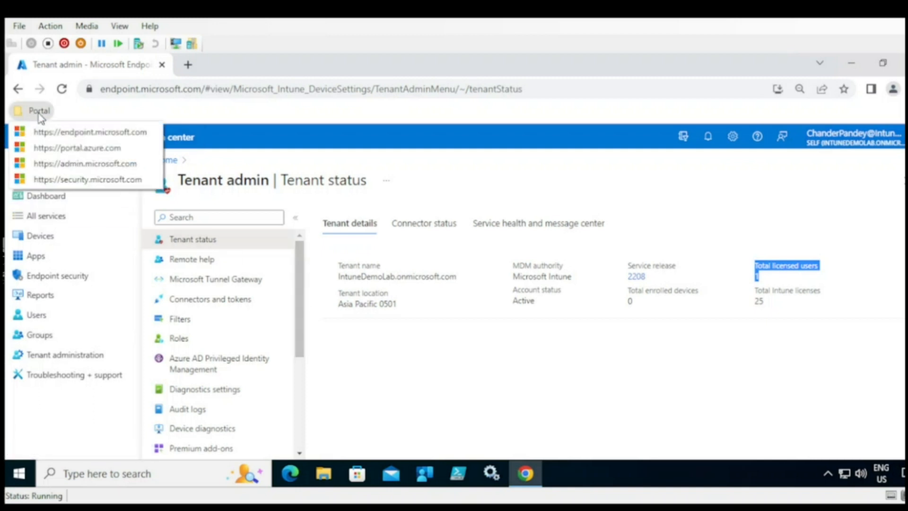
pyautogui.rightClick(70, 153)
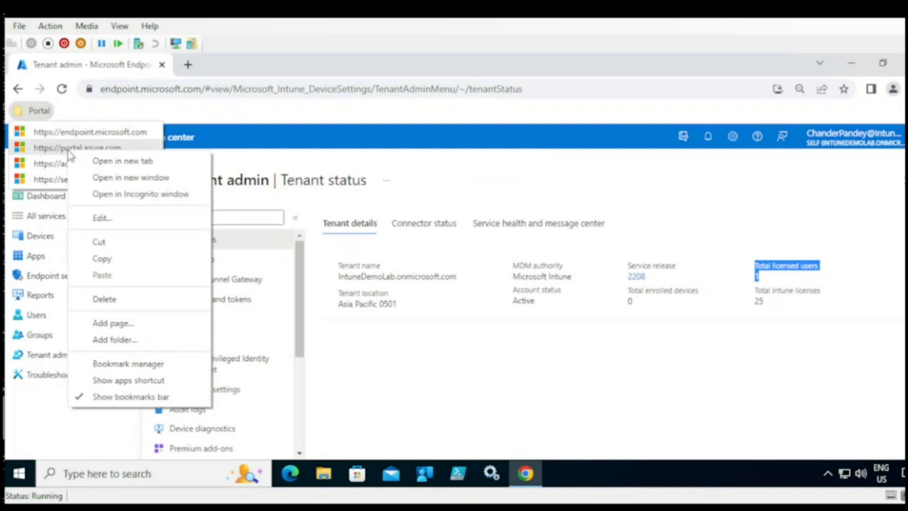
pyautogui.click(145, 178)
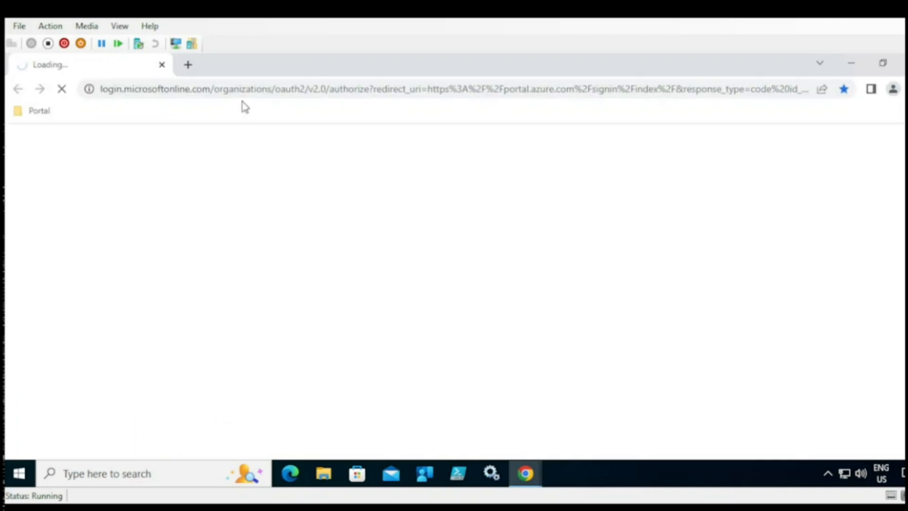
pyautogui.click(162, 64)
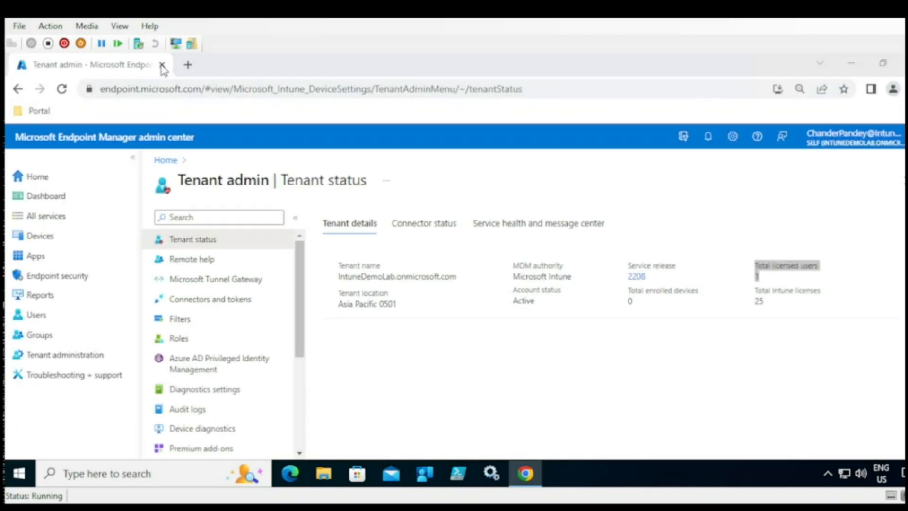
pyautogui.rightClick(42, 116)
pyautogui.click(33, 115)
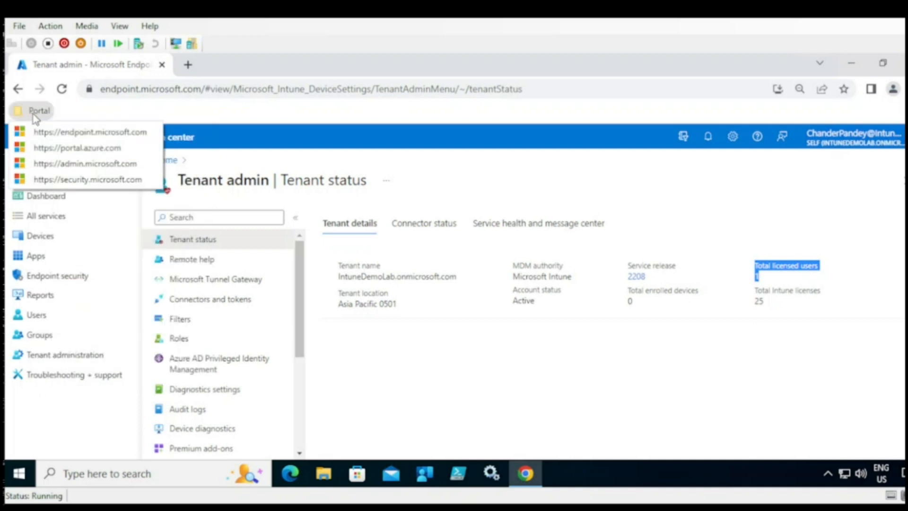
pyautogui.rightClick(87, 147)
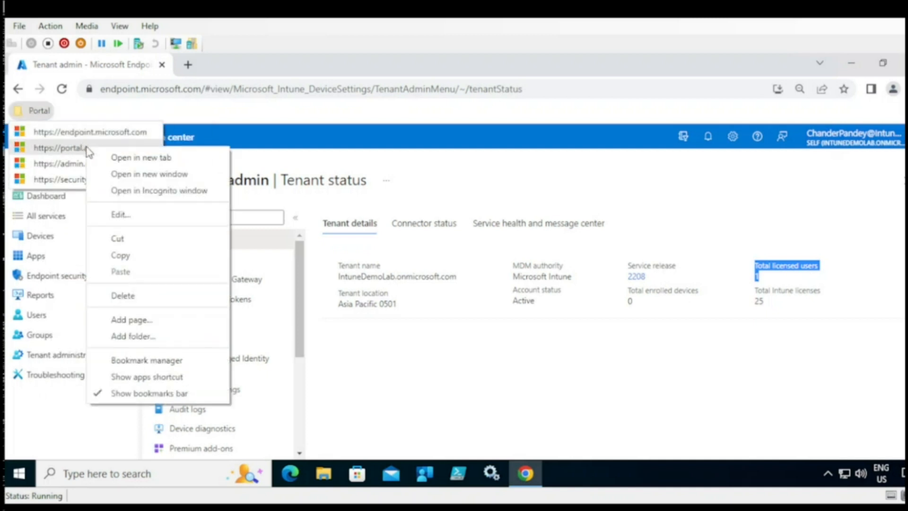
pyautogui.click(137, 161)
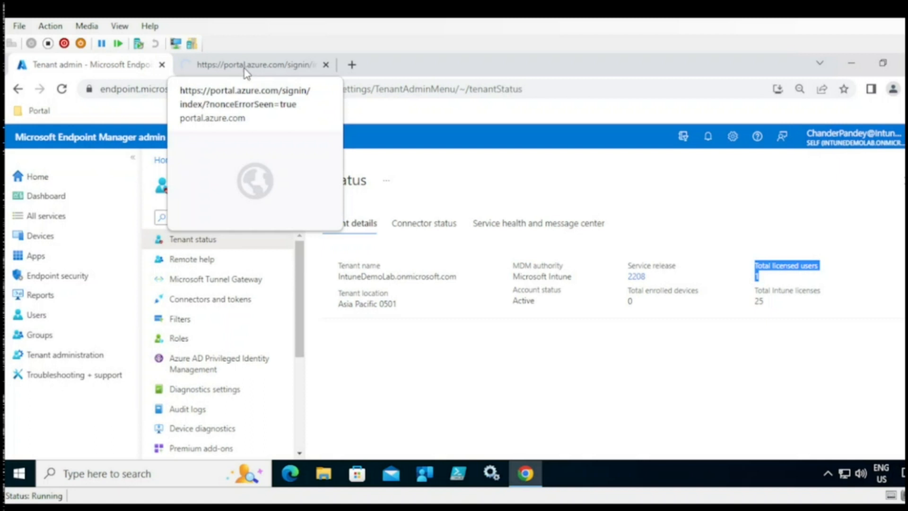
pyautogui.click(246, 66)
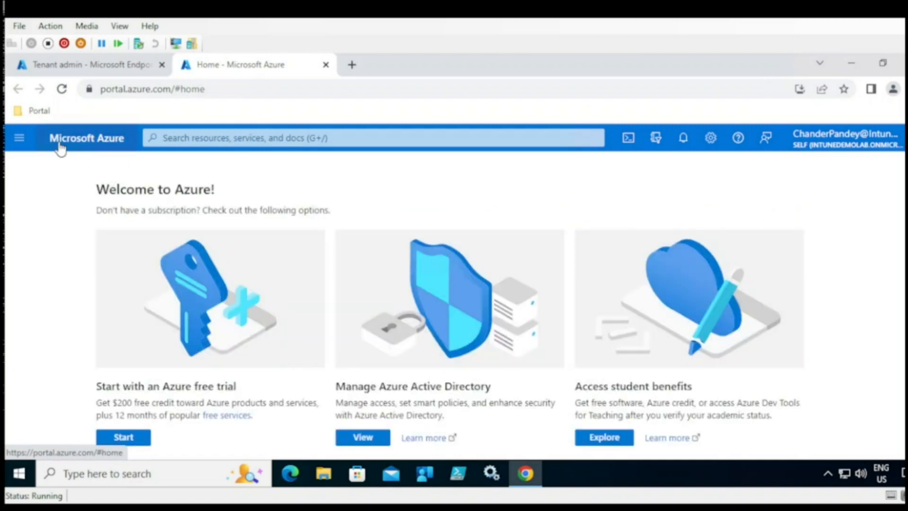
# Step: Open the Azure Active Directory overview from the Azure portal's favorites
pyautogui.click(20, 140)
pyautogui.moveTo(152, 297); pyautogui.dragTo(152, 384)
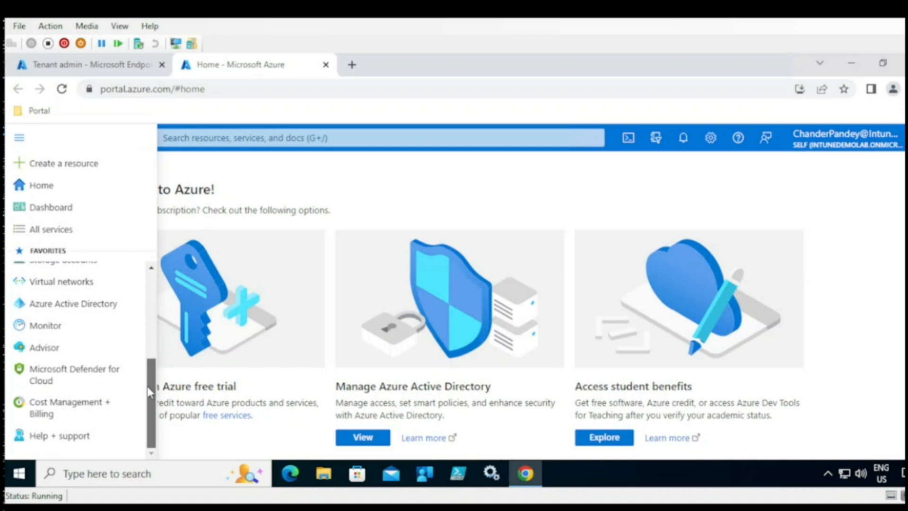
pyautogui.click(62, 314)
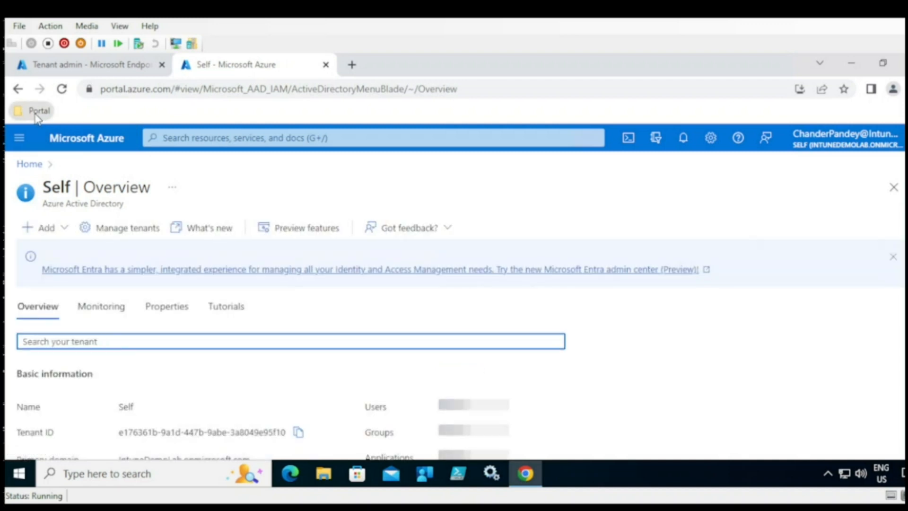
pyautogui.click(37, 112)
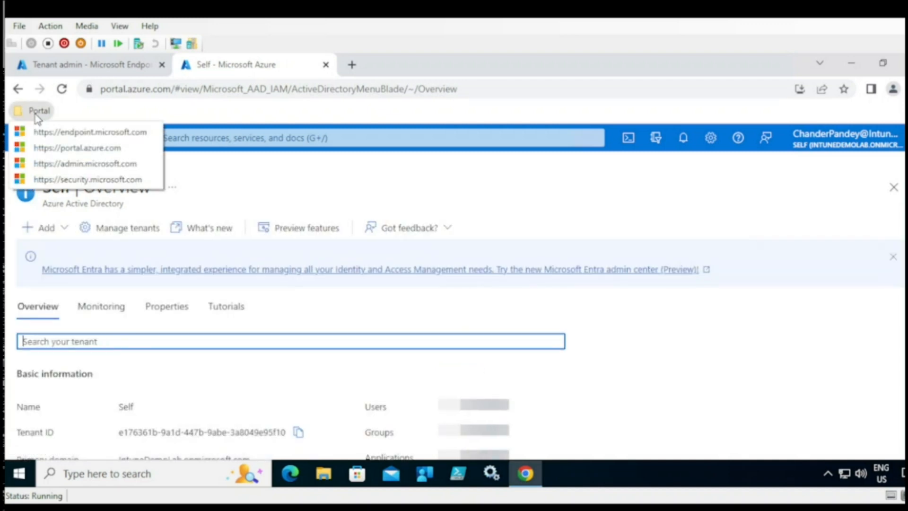
pyautogui.rightClick(61, 166)
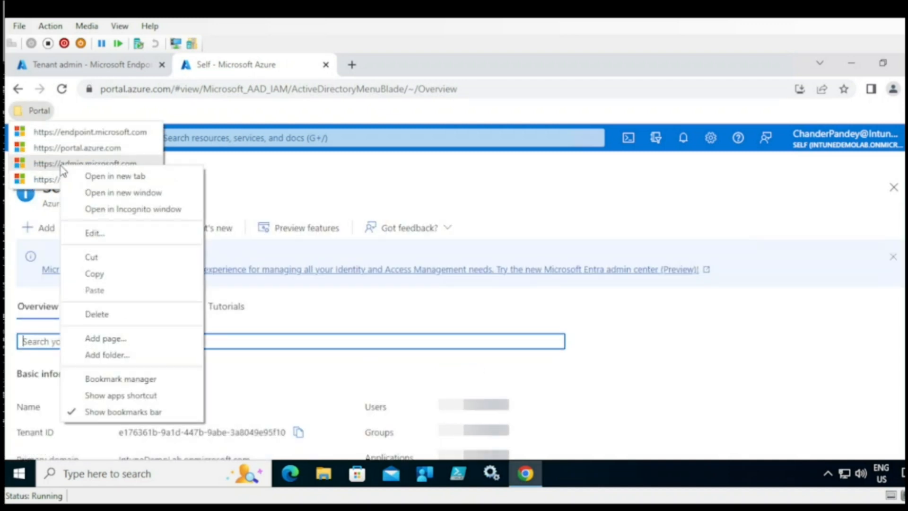
pyautogui.click(114, 176)
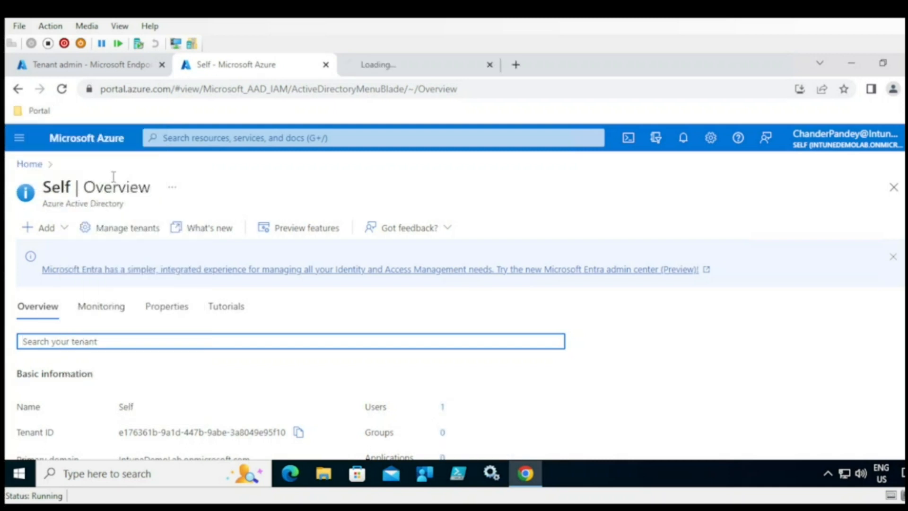
pyautogui.click(449, 74)
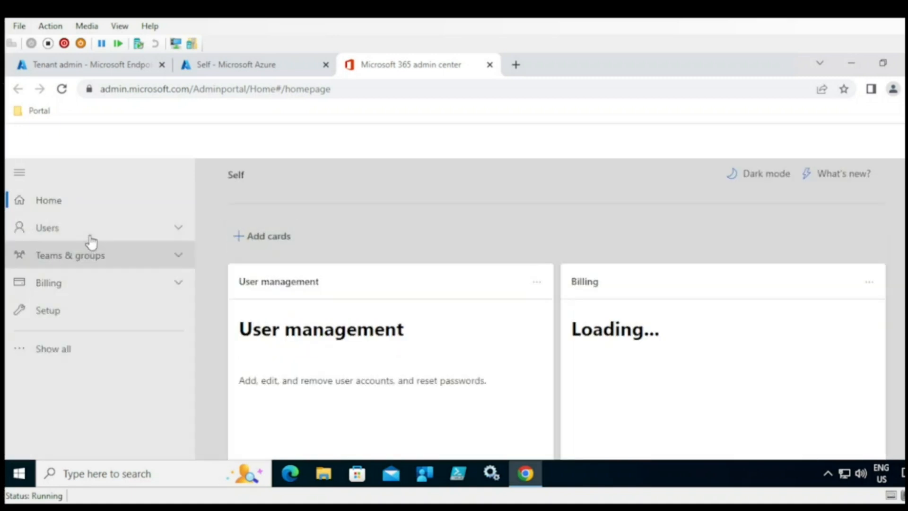
# Step: Examine the navigation entries under Users, Teams & groups and Billing in the Microsoft 365 admin center, and open the Setup page
pyautogui.click(174, 234)
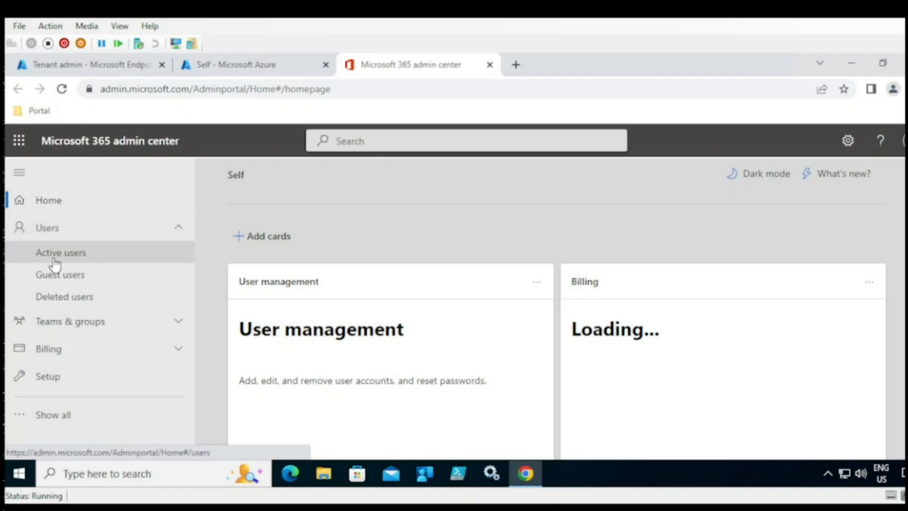
pyautogui.click(178, 324)
pyautogui.scroll(-1, 197, 326)
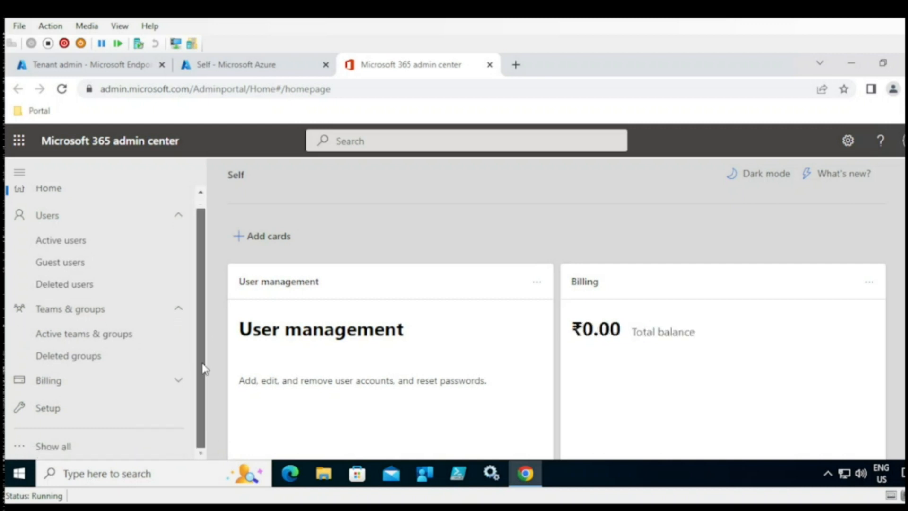
pyautogui.click(181, 382)
pyautogui.moveTo(201, 347); pyautogui.dragTo(200, 431)
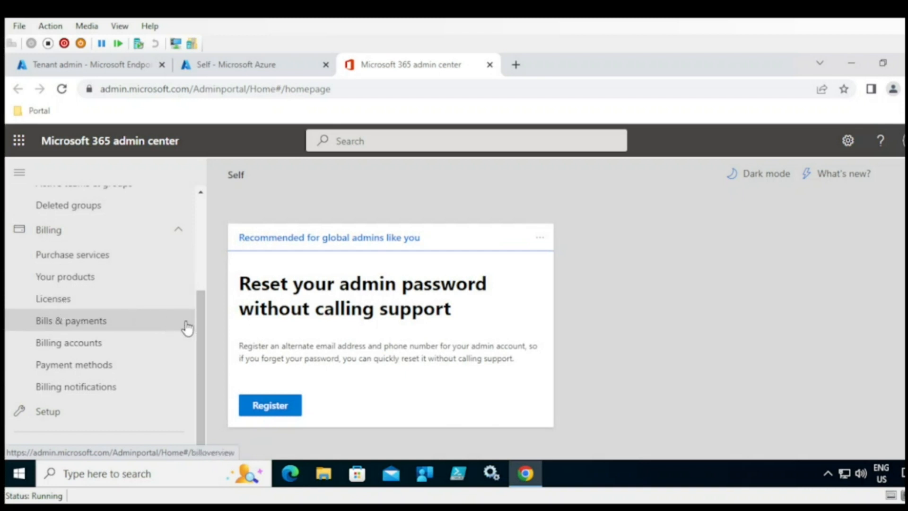
pyautogui.scroll(-1, 201, 353)
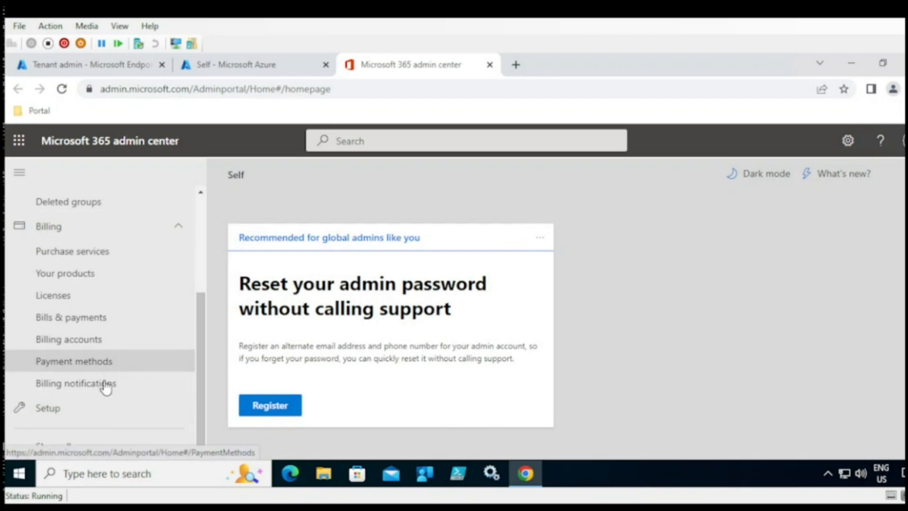
pyautogui.click(57, 416)
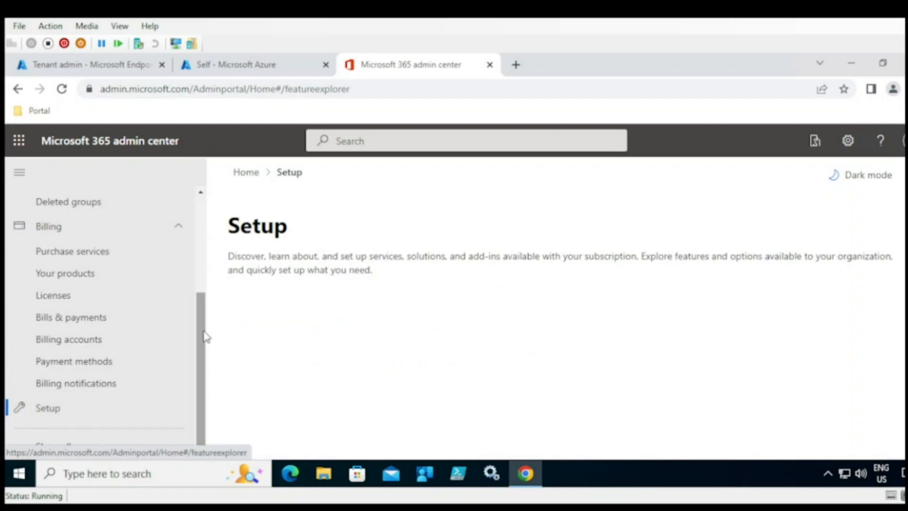
pyautogui.moveTo(201, 340); pyautogui.dragTo(193, 226)
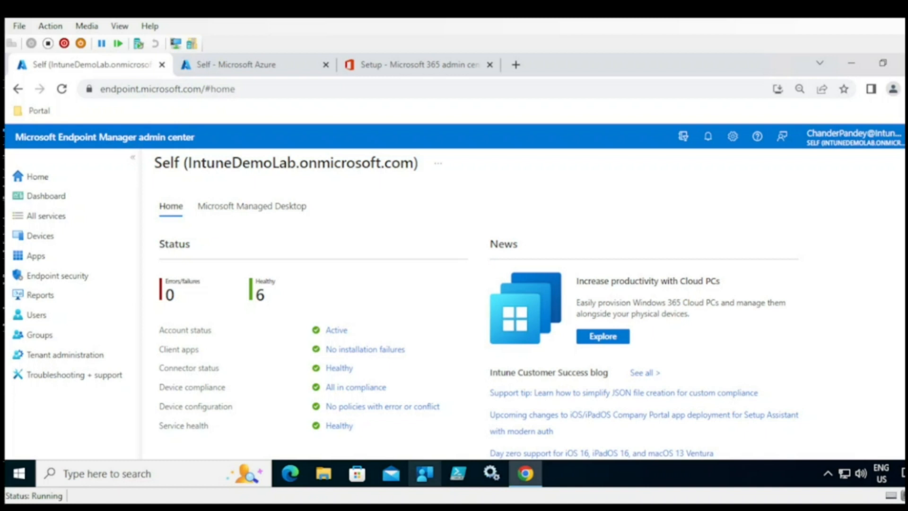
# Step: Open the tenant status under Tenant administration in the Endpoint Manager admin center and highlight the MDM authority
pyautogui.click(18, 357)
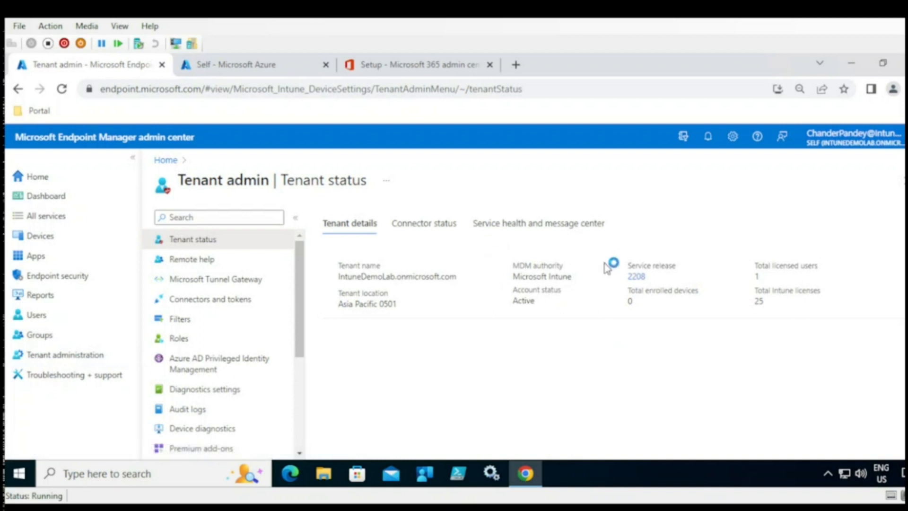
pyautogui.moveTo(571, 277); pyautogui.dragTo(512, 264)
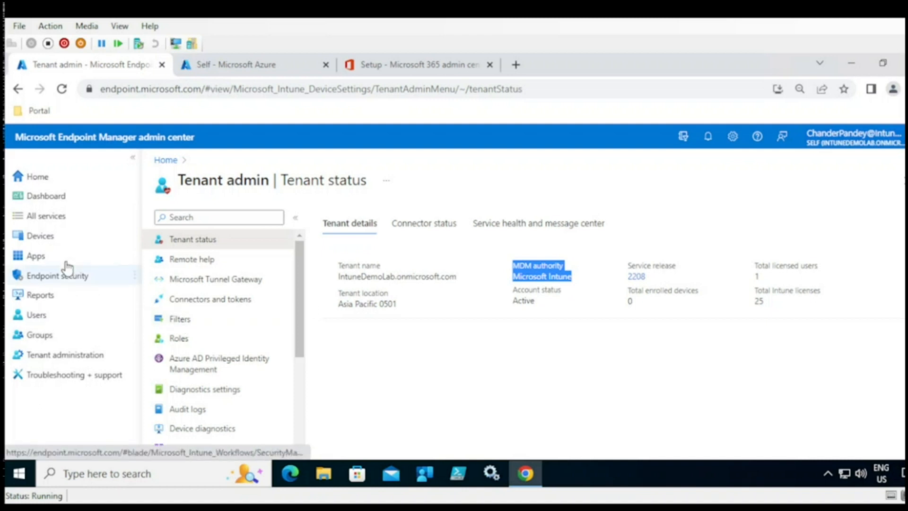
# Step: Open Automatic Enrollment from the Windows enrollment page for devices and bring up the available Azure AD Premium plans to activate
pyautogui.click(52, 241)
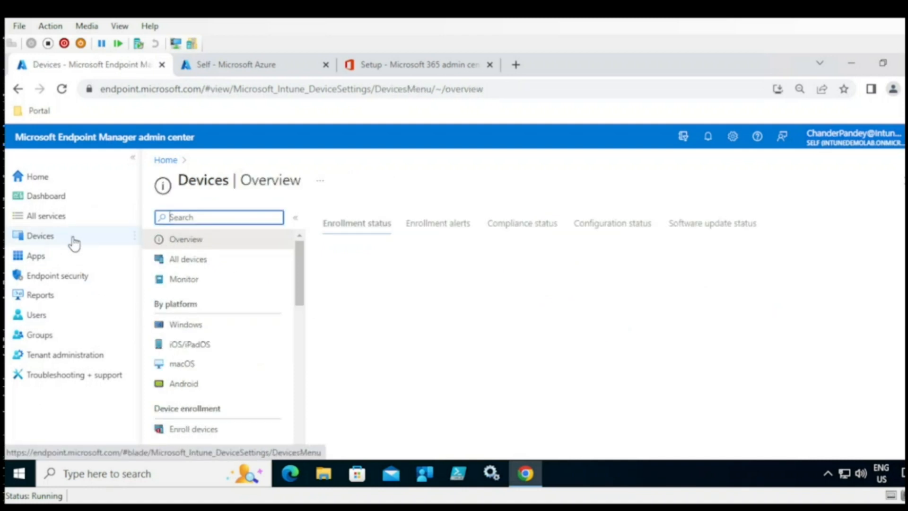
pyautogui.scroll(-3, 298, 295)
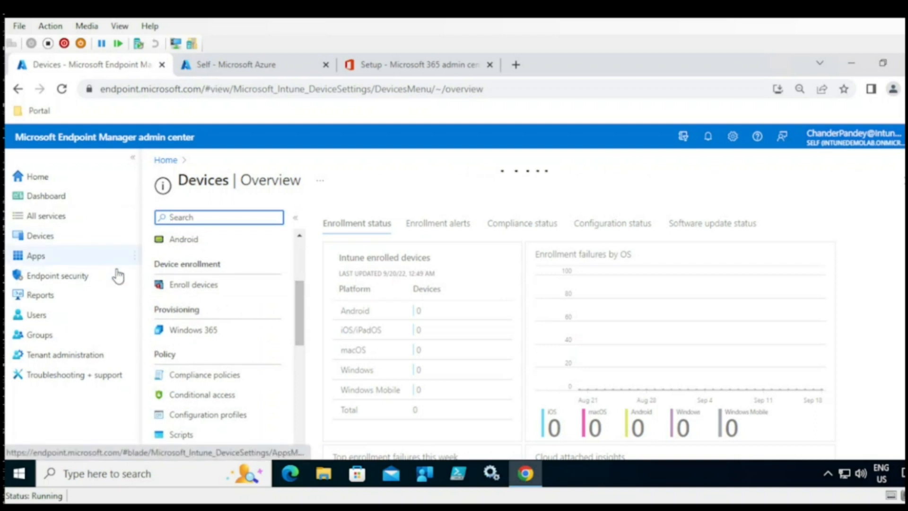
pyautogui.click(191, 288)
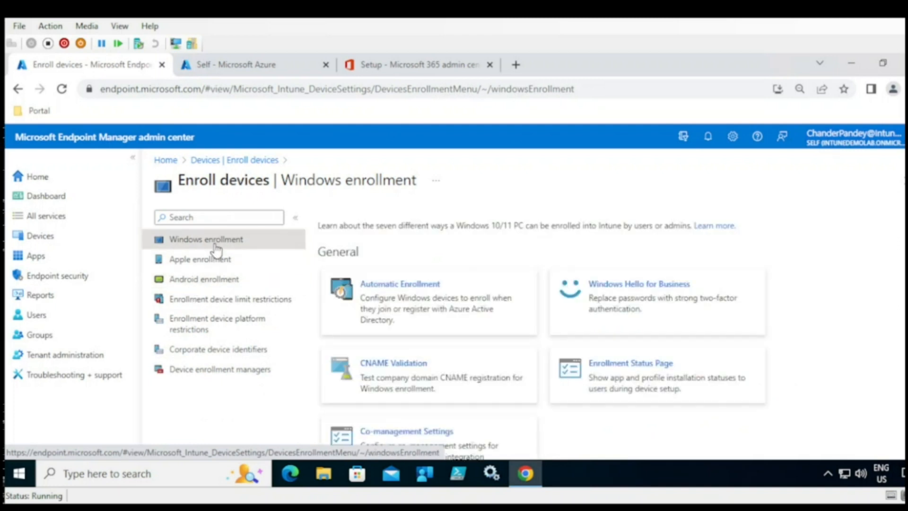
pyautogui.click(376, 297)
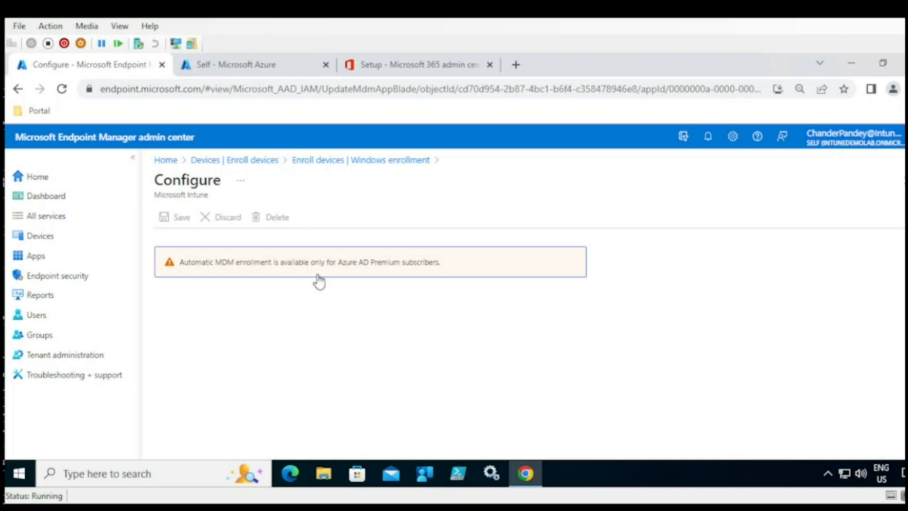
pyautogui.click(242, 276)
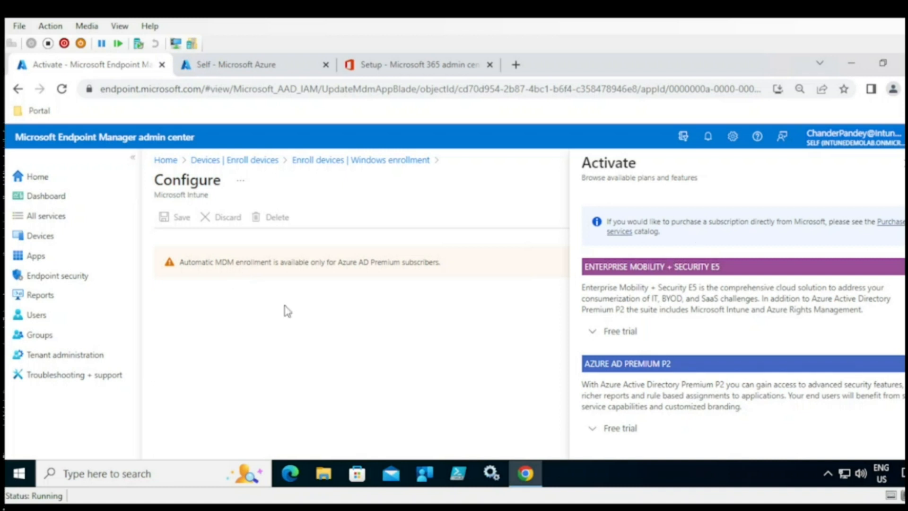
# Step: Switch to the Azure portal, return to its home page and reopen Azure Active Directory from the favorites
pyautogui.click(264, 68)
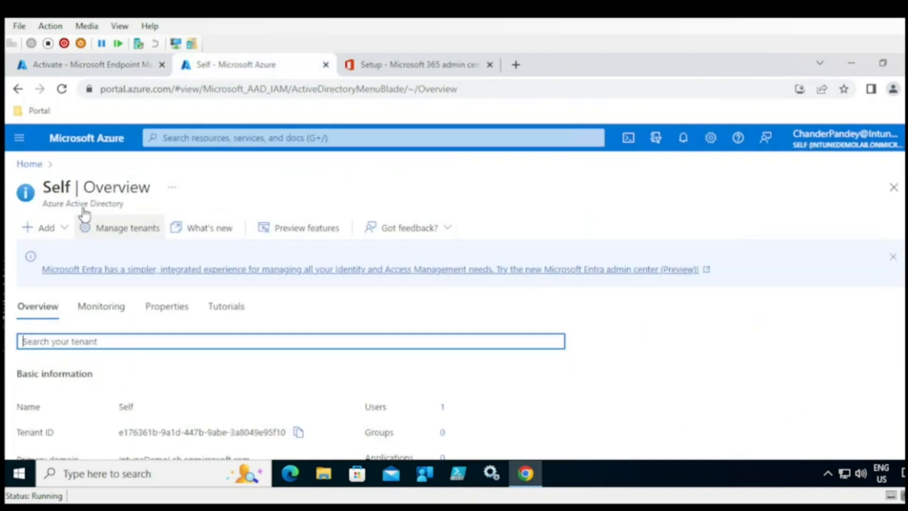
pyautogui.click(30, 164)
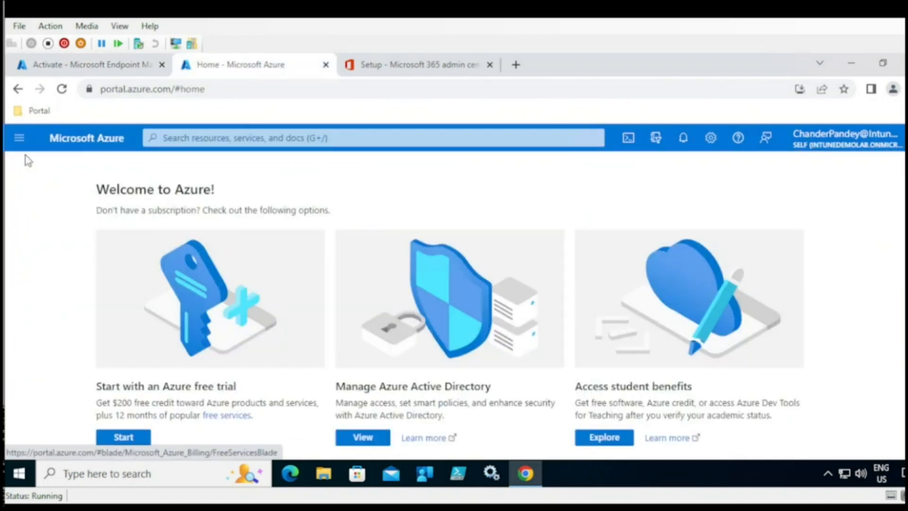
pyautogui.click(20, 139)
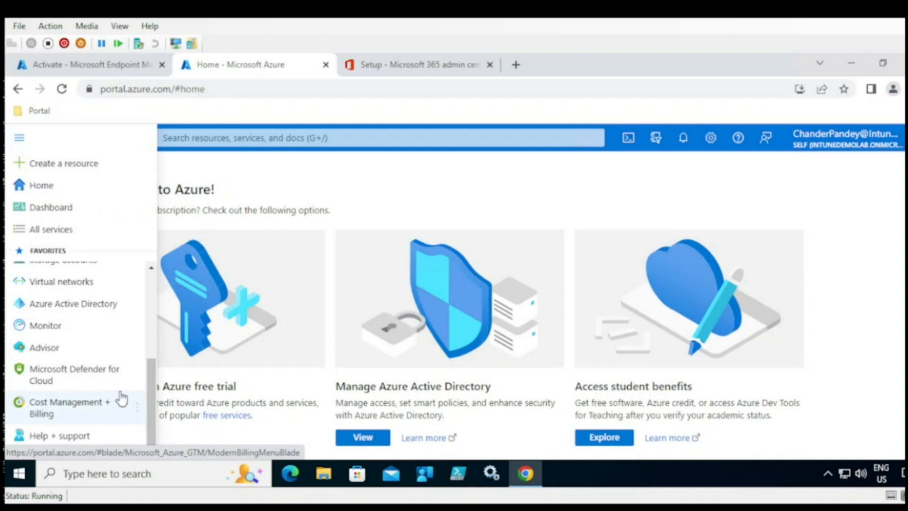
pyautogui.click(91, 314)
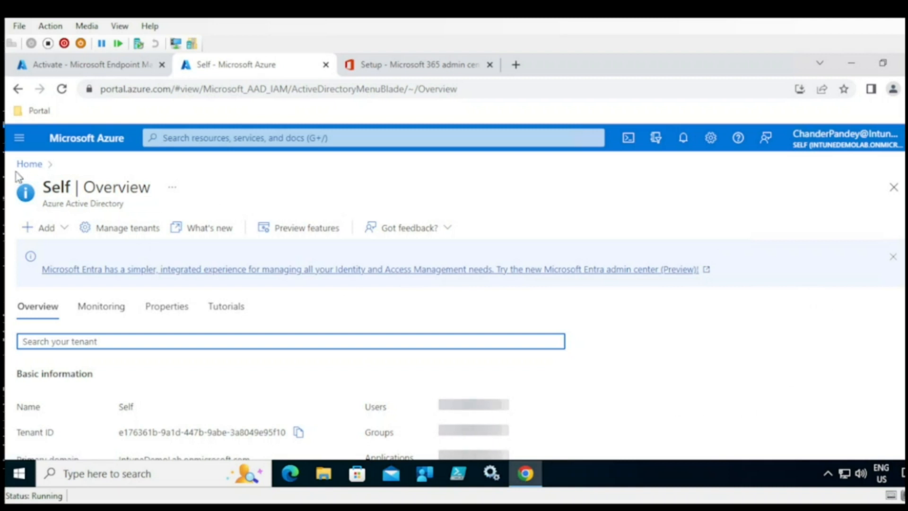
# Step: Open the Microsoft Intune configuration under Mobility (MDM and MAM) in Azure Active Directory
pyautogui.click(19, 138)
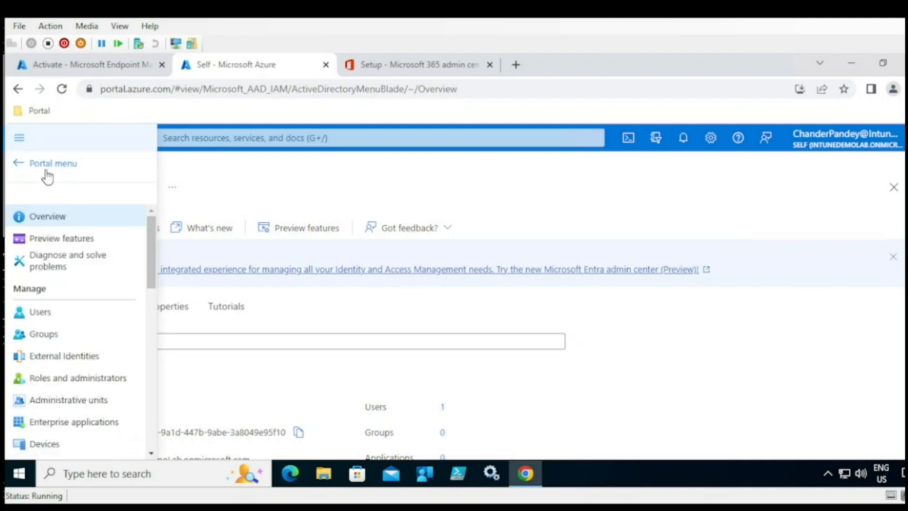
pyautogui.moveTo(148, 254); pyautogui.dragTo(156, 337)
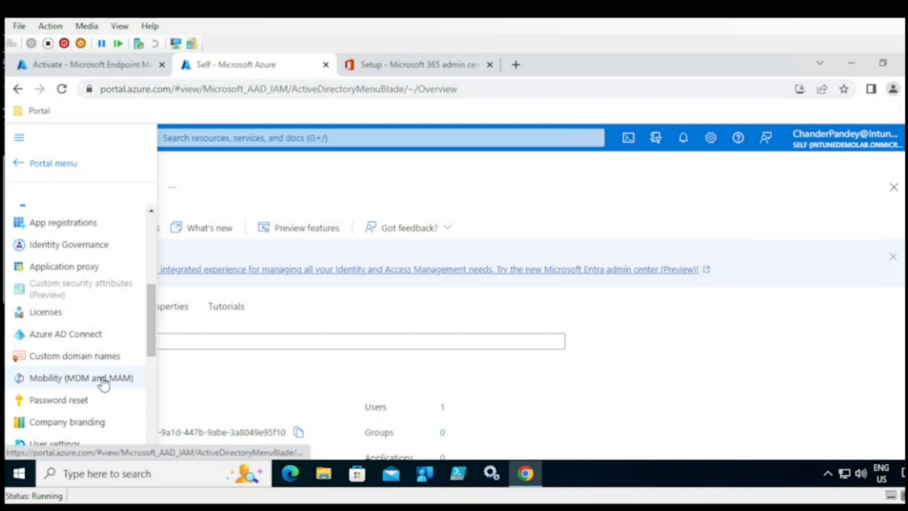
pyautogui.click(83, 379)
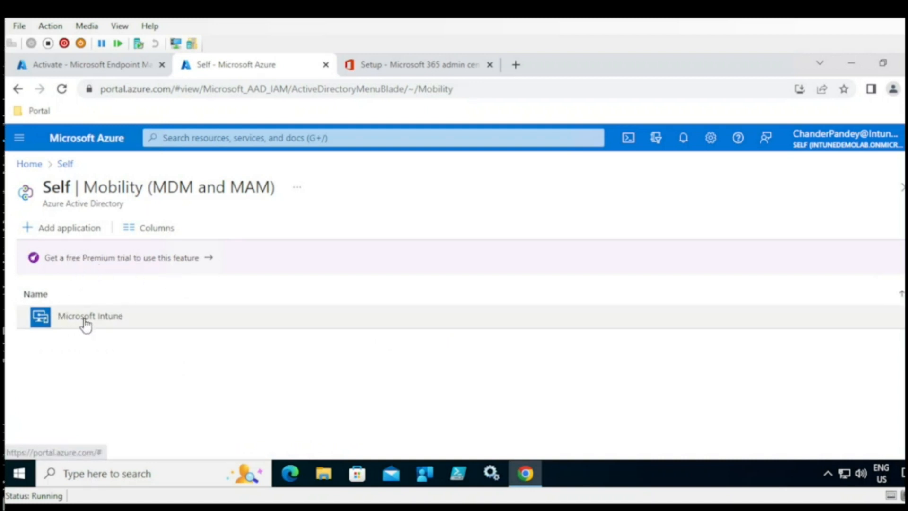
pyautogui.click(89, 323)
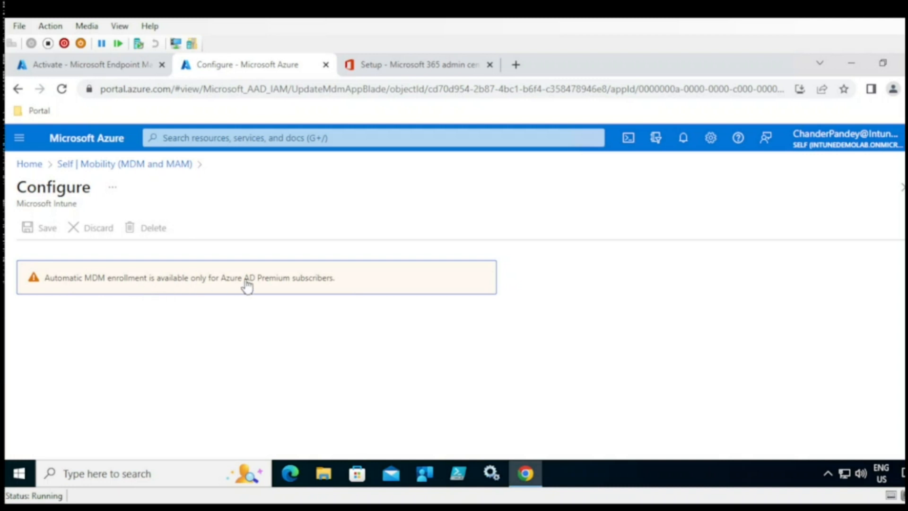
# Step: Activate the Enterprise Mobility + Security E5 free trial from the plans offered in the Endpoint Manager admin center
pyautogui.click(122, 67)
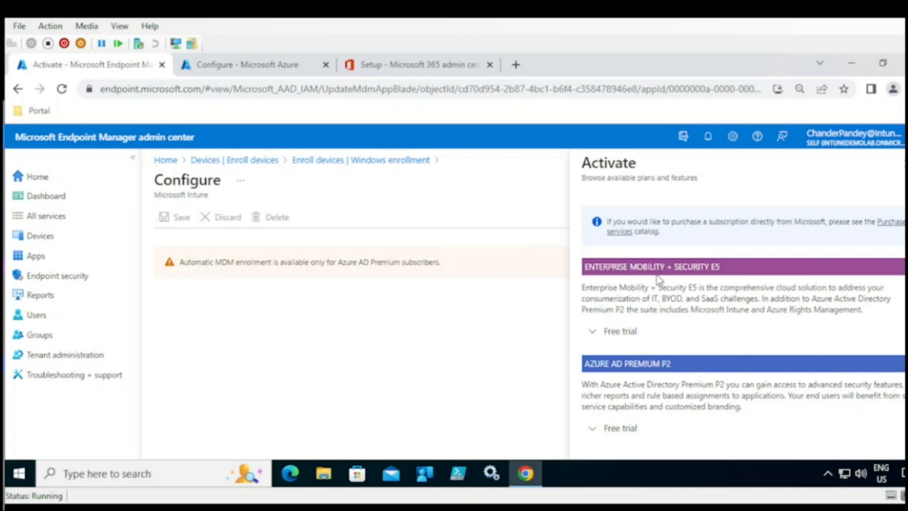
pyautogui.click(613, 333)
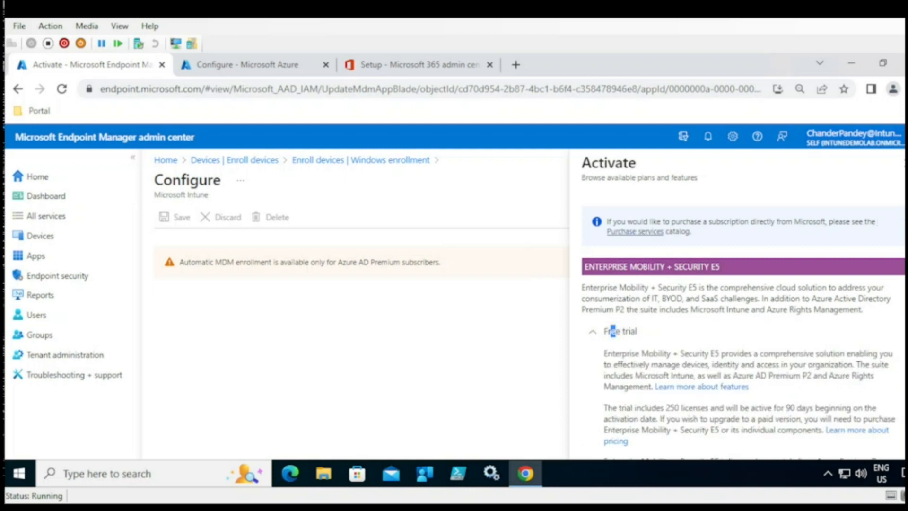
pyautogui.scroll(-3, 612, 331)
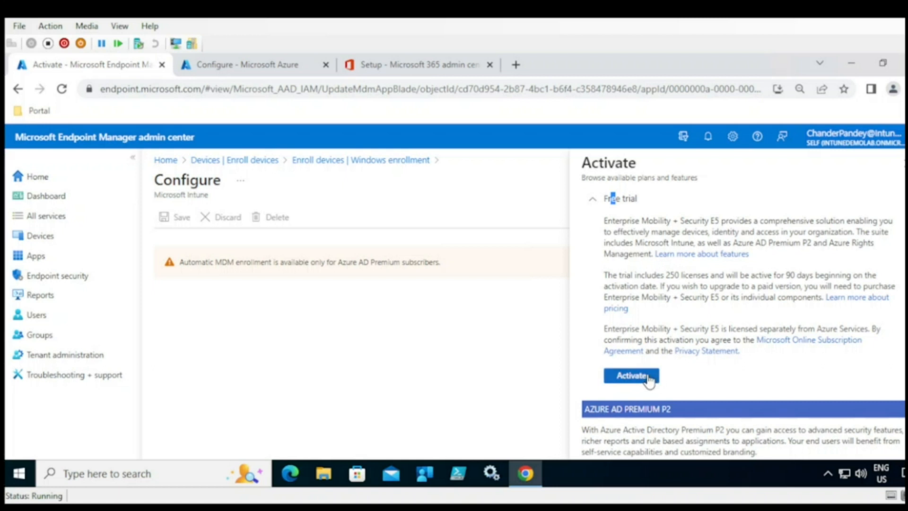
pyautogui.click(650, 377)
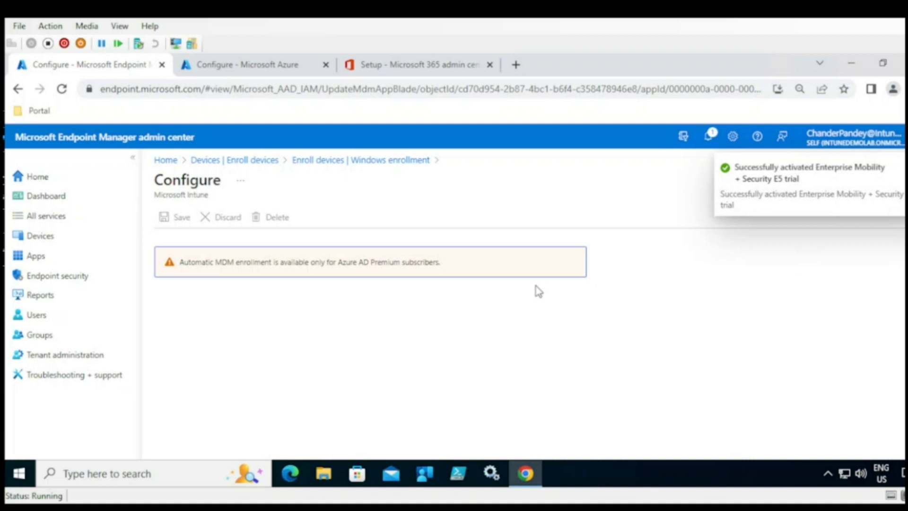
# Step: Reload the Microsoft Intune Configure page in both the Endpoint Manager admin center and the Azure portal
pyautogui.click(61, 89)
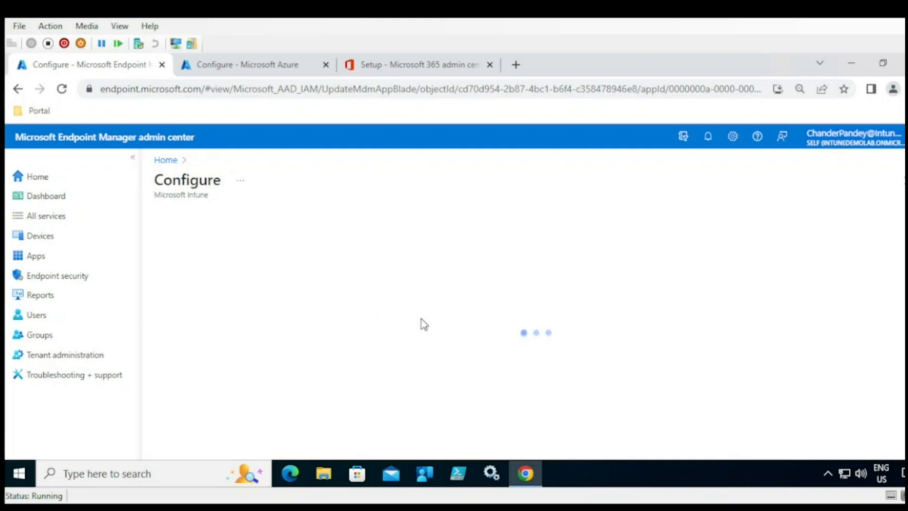
pyautogui.click(273, 71)
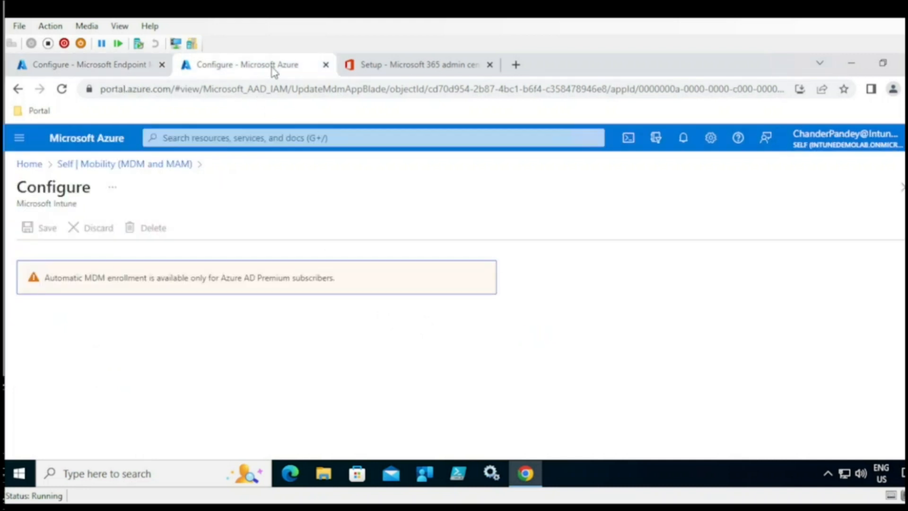
pyautogui.click(61, 89)
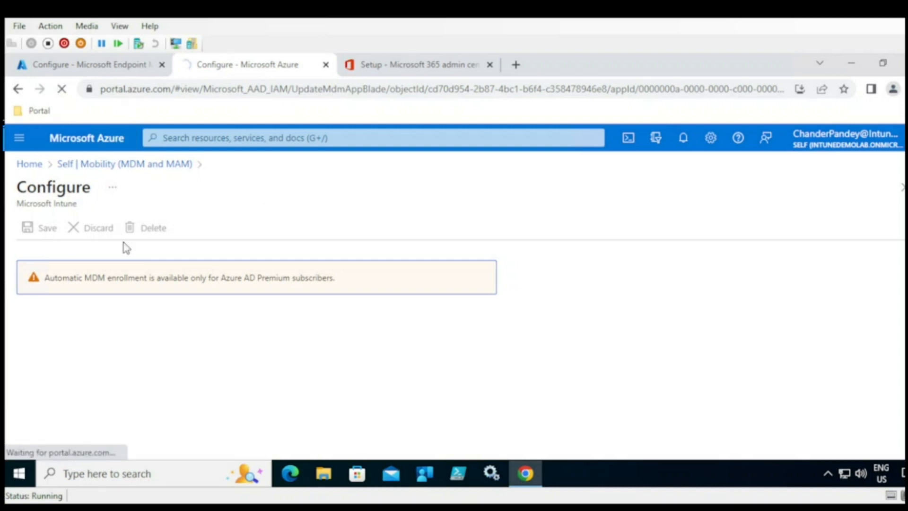
# Step: Go back to Mobility (MDM and MAM) in the Azure portal and reopen the Microsoft Intune configuration
pyautogui.click(138, 285)
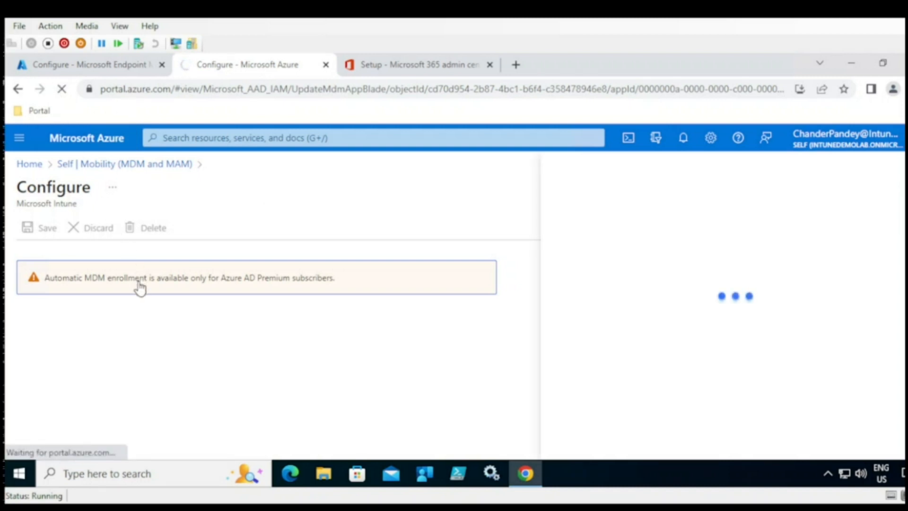
pyautogui.click(105, 164)
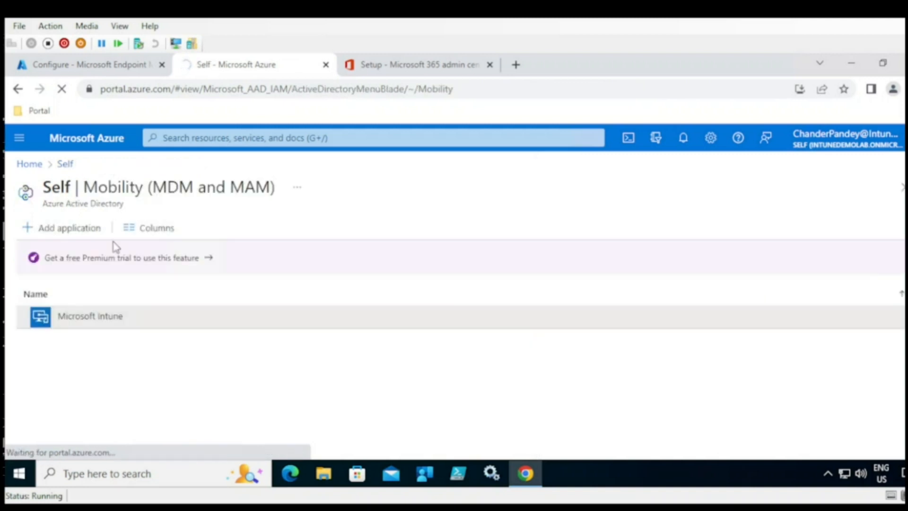
pyautogui.click(96, 317)
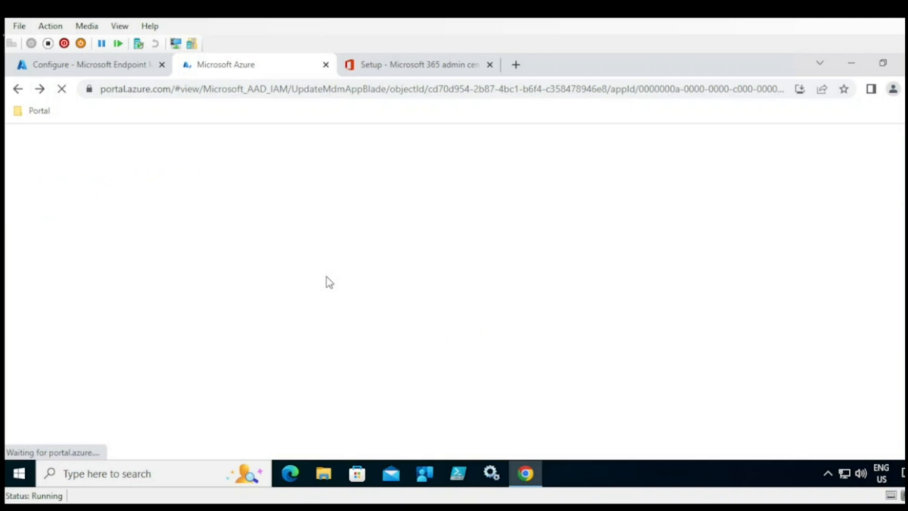
# Step: Close all open portal tabs, restart the browser and reopen the Microsoft Endpoint Manager admin center from the Portal bookmarks
pyautogui.click(112, 71)
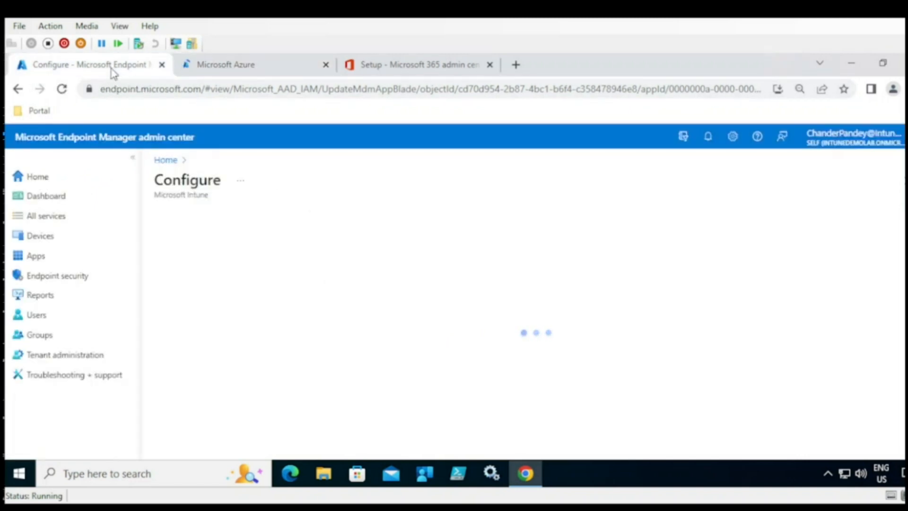
pyautogui.click(213, 71)
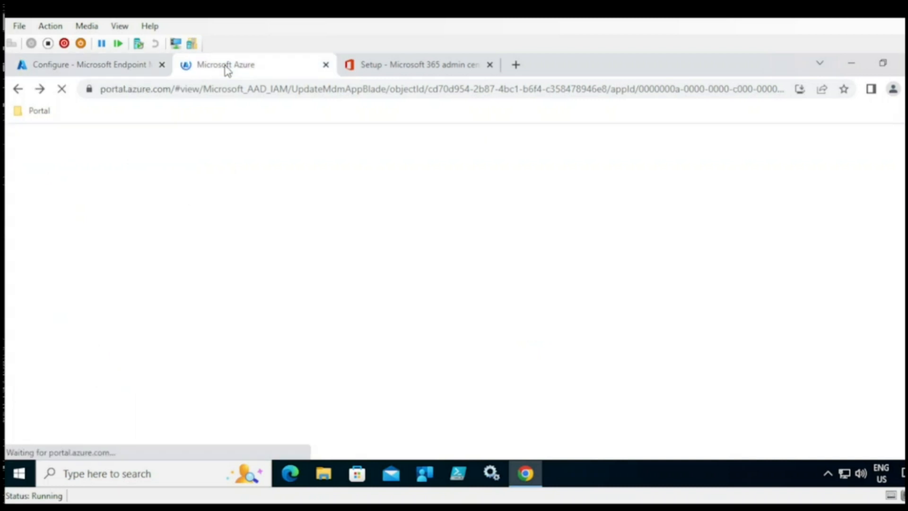
pyautogui.click(147, 68)
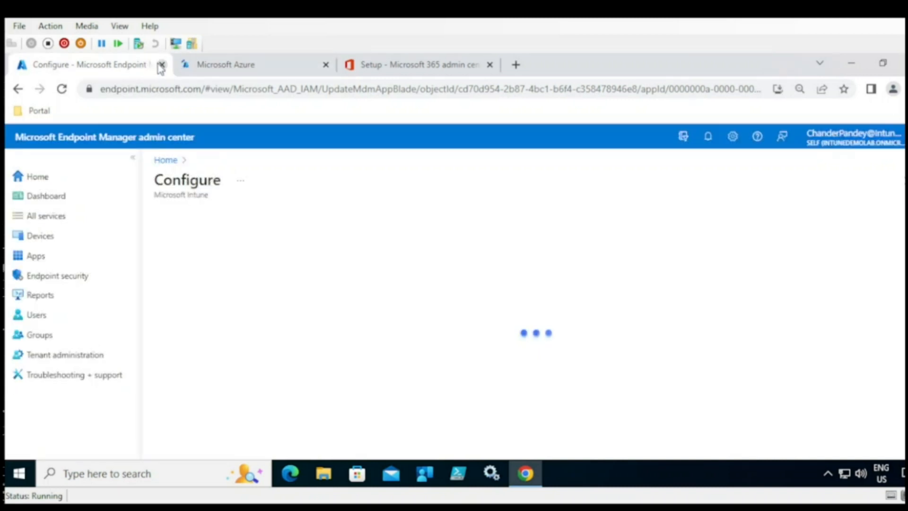
pyautogui.click(161, 65)
pyautogui.click(161, 65)
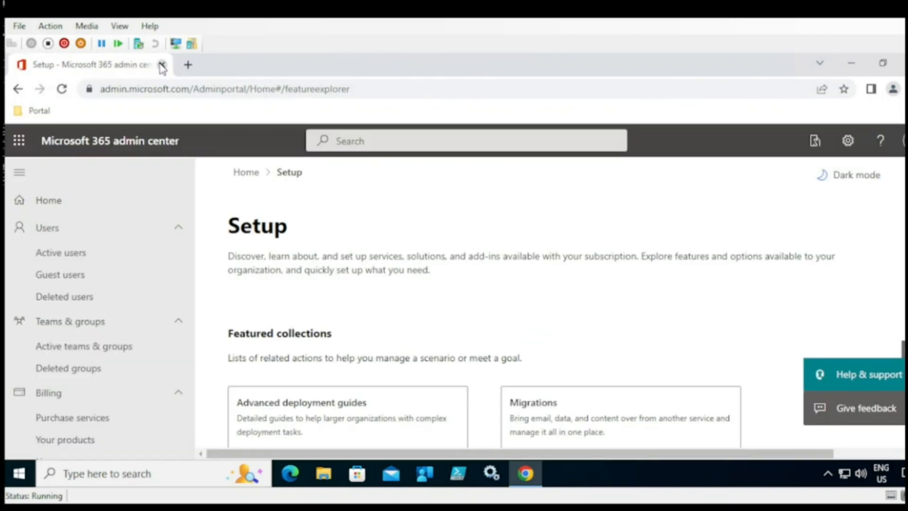
pyautogui.click(161, 65)
pyautogui.click(526, 477)
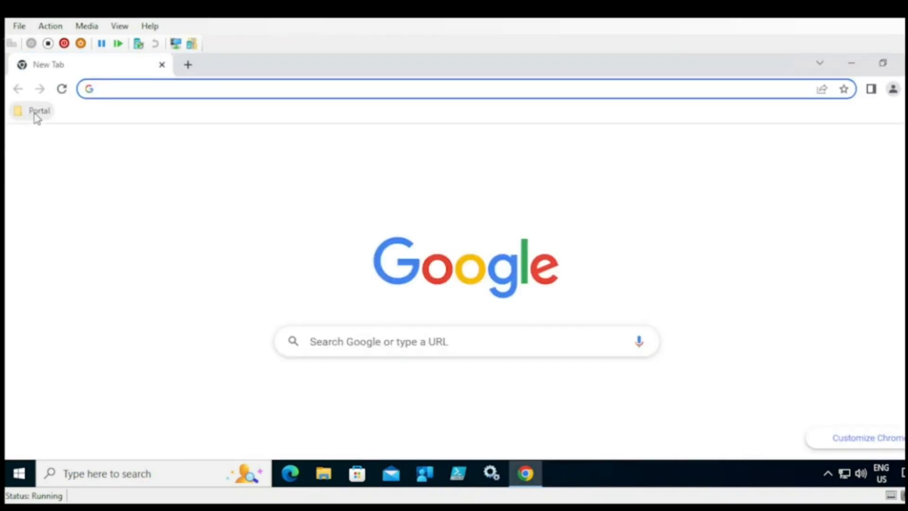
pyautogui.click(38, 112)
pyautogui.click(75, 134)
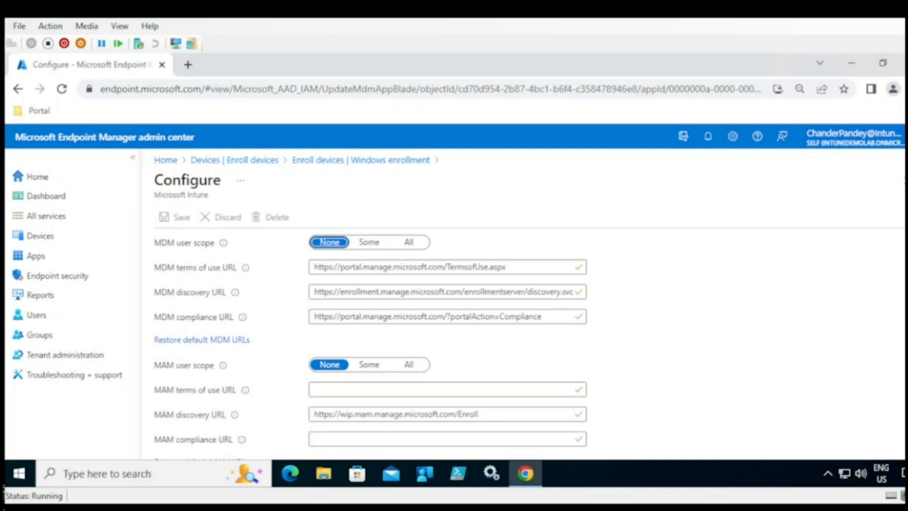
# Step: Set the MDM user scope to All in the Microsoft Intune configuration and save the change
pyautogui.click(369, 243)
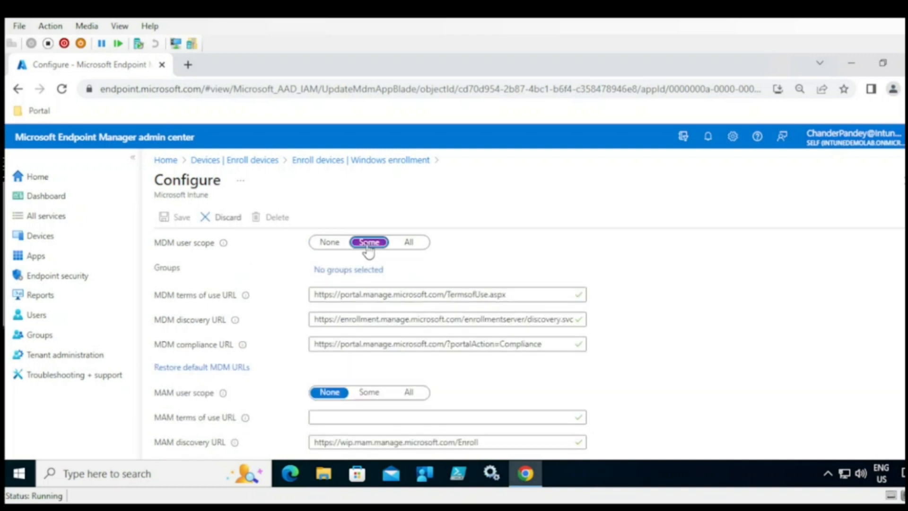
pyautogui.click(356, 272)
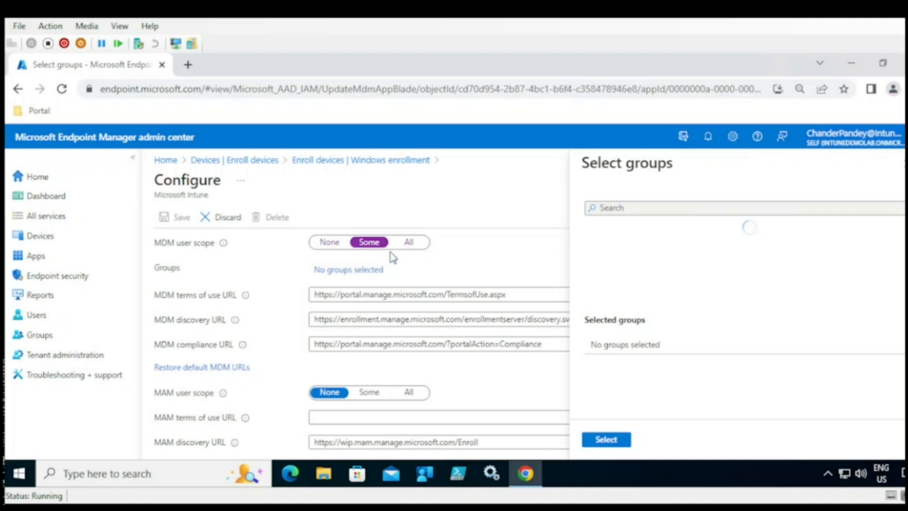
pyautogui.click(406, 244)
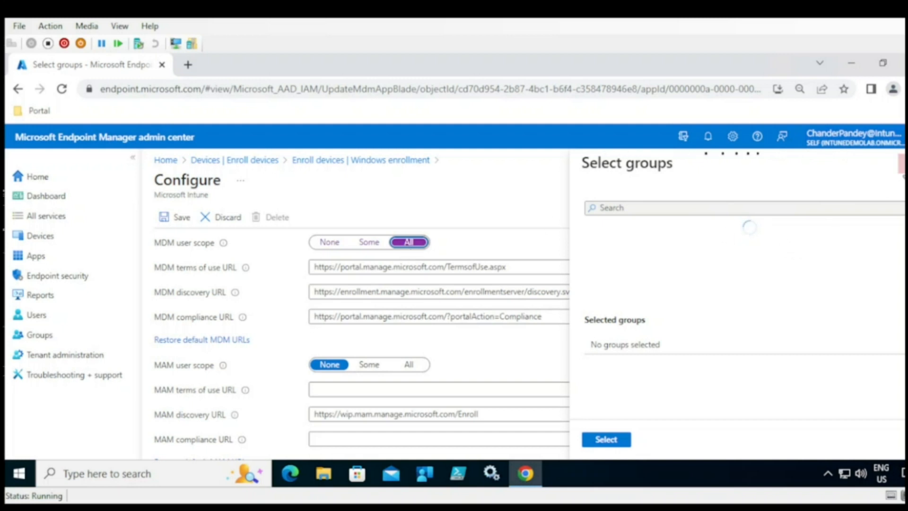
pyautogui.click(902, 163)
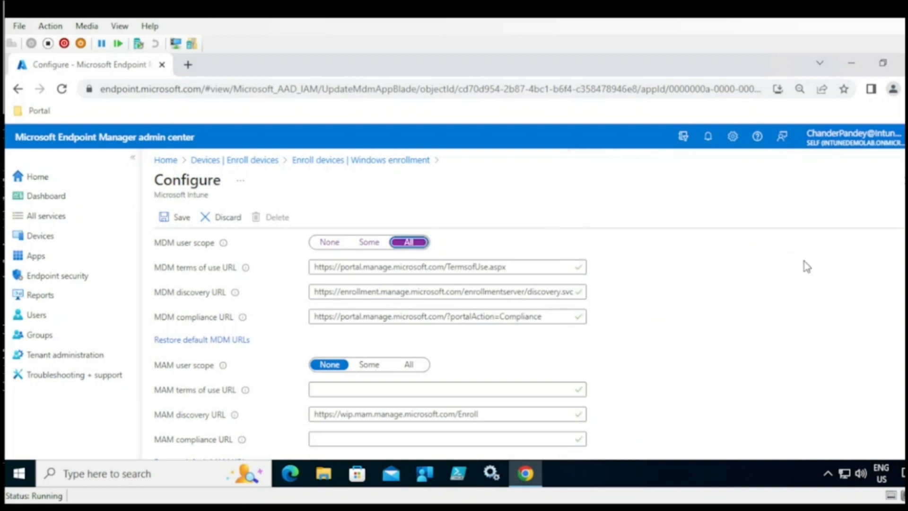
pyautogui.scroll(-1, 892, 292)
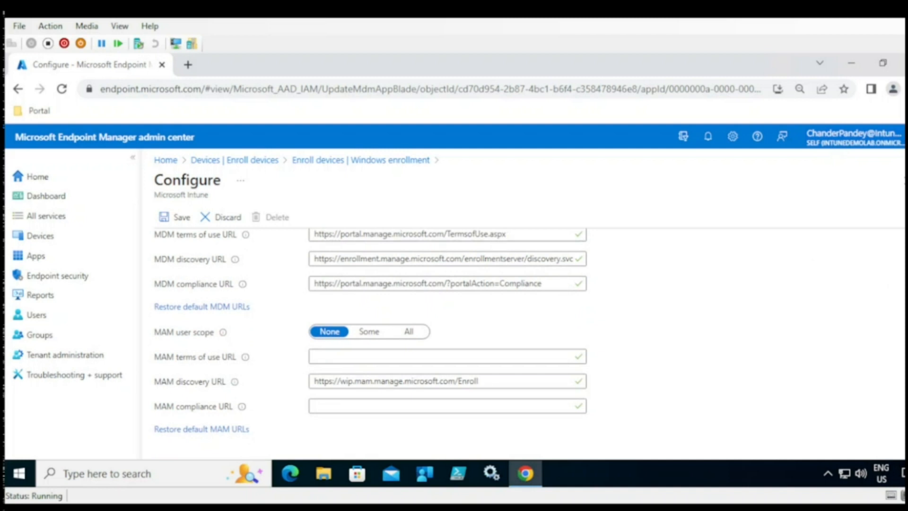
pyautogui.scroll(1, 370, 337)
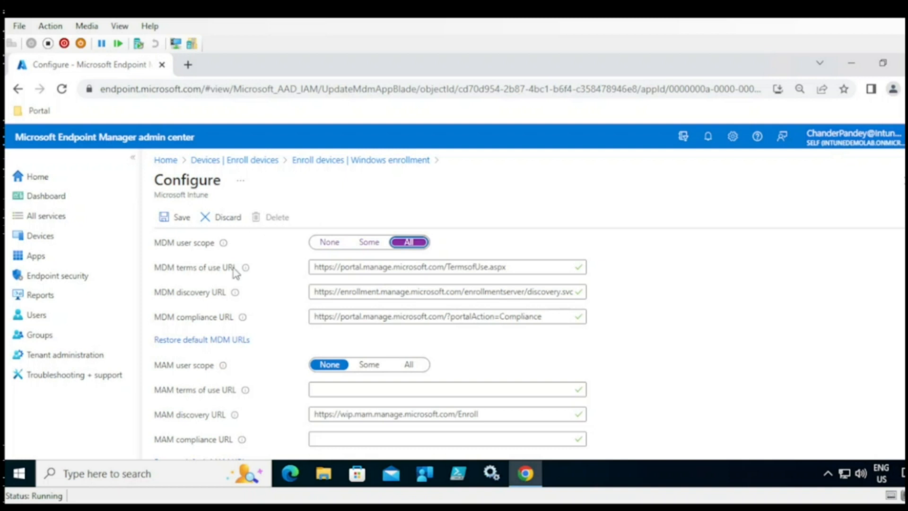
pyautogui.moveTo(235, 293)
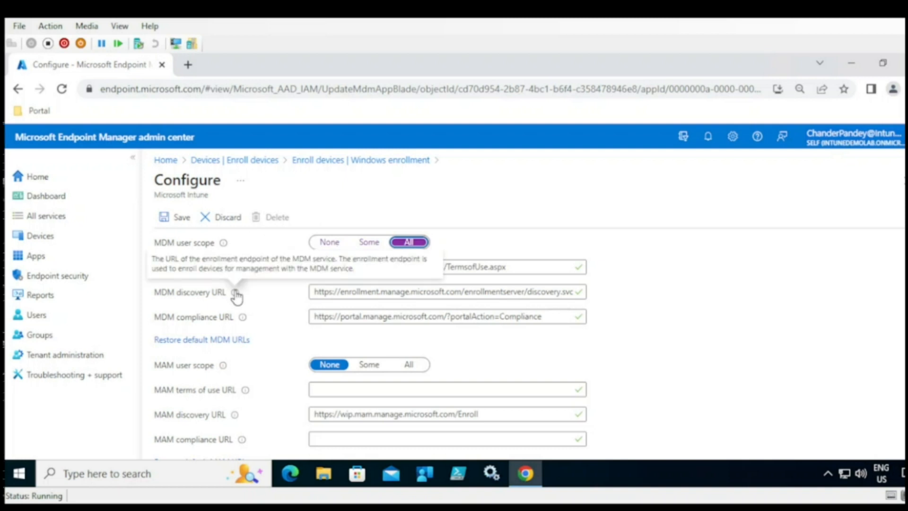
pyautogui.click(183, 219)
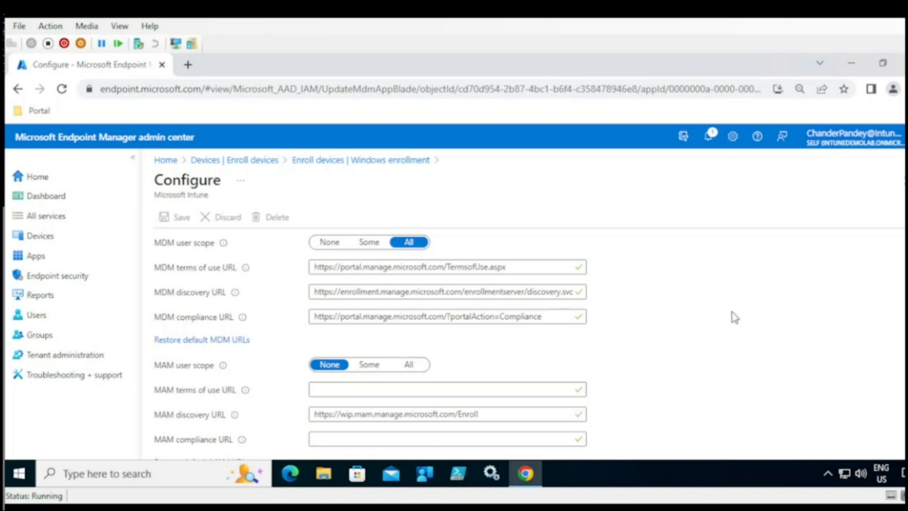
# Step: Open the Azure portal in a new browser tab and go to the Azure Active Directory overview
pyautogui.click(188, 64)
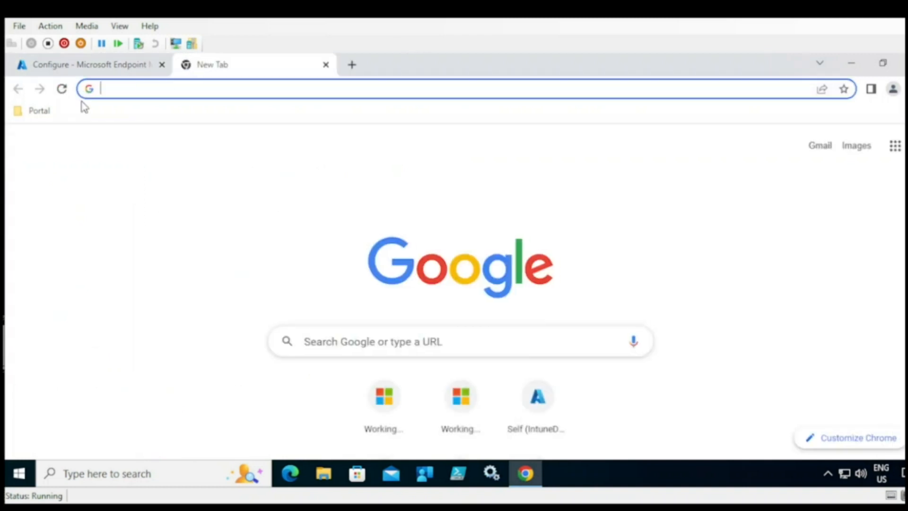
pyautogui.click(36, 111)
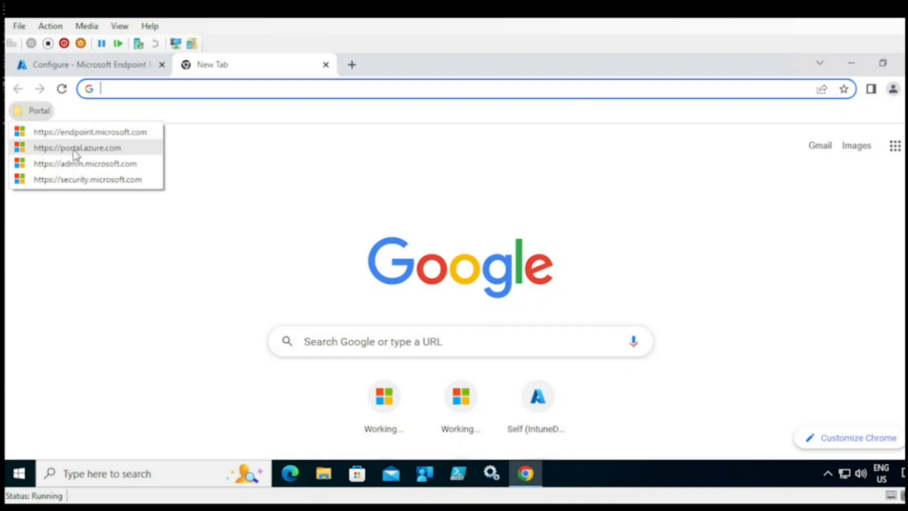
pyautogui.click(74, 152)
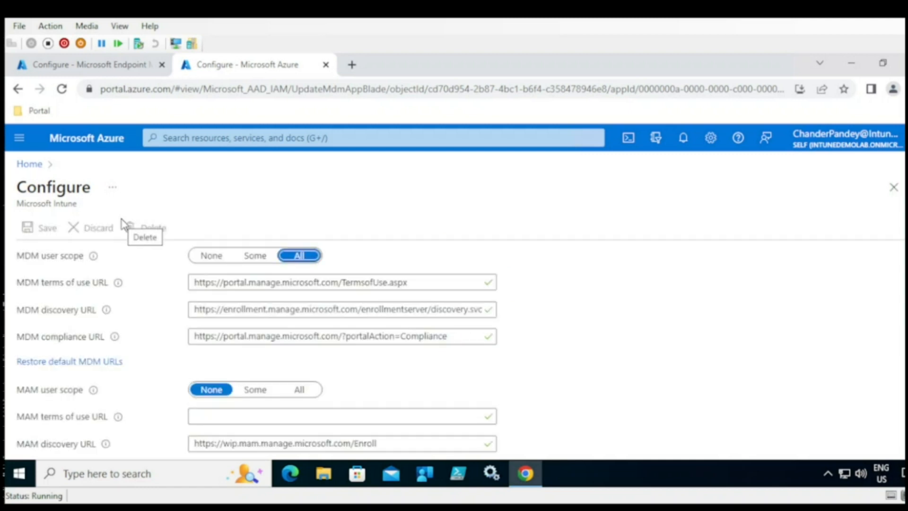
pyautogui.click(19, 140)
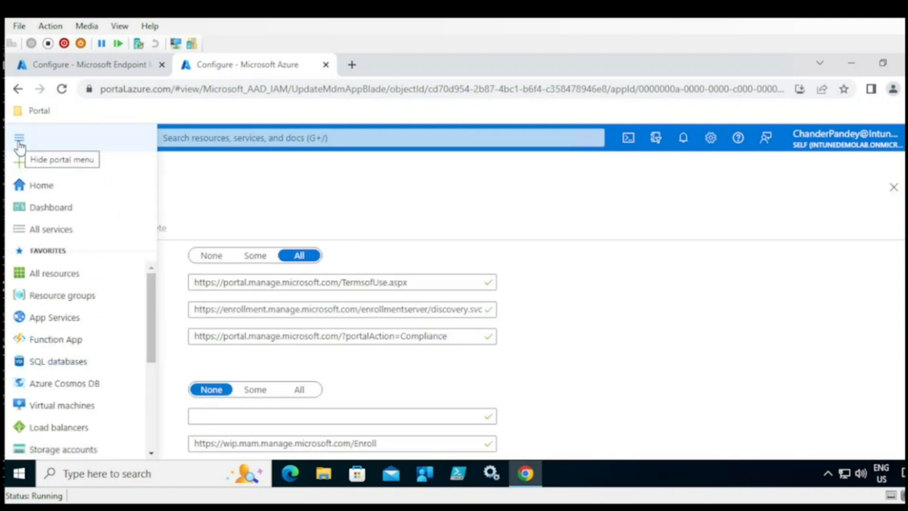
pyautogui.moveTo(150, 291); pyautogui.dragTo(155, 356)
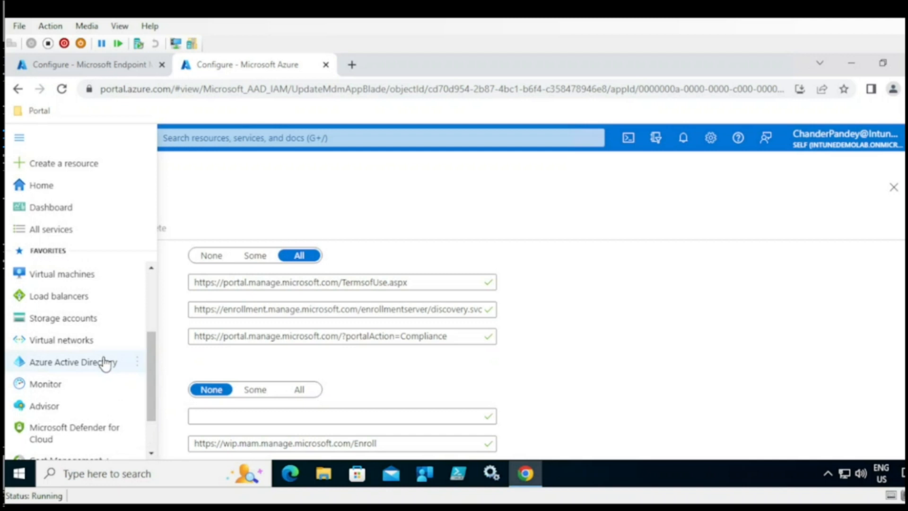
pyautogui.click(71, 362)
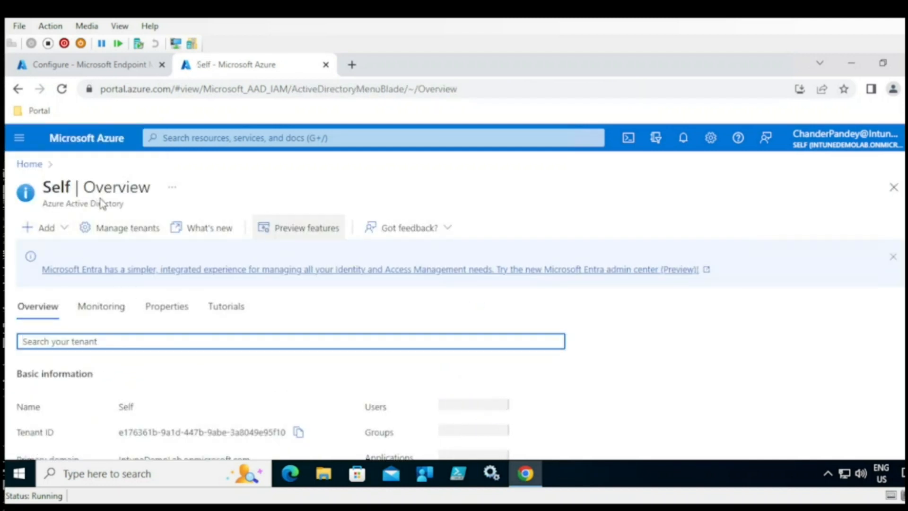
# Step: Return to the Azure home page and reduce the browser zoom to 80%
pyautogui.click(27, 164)
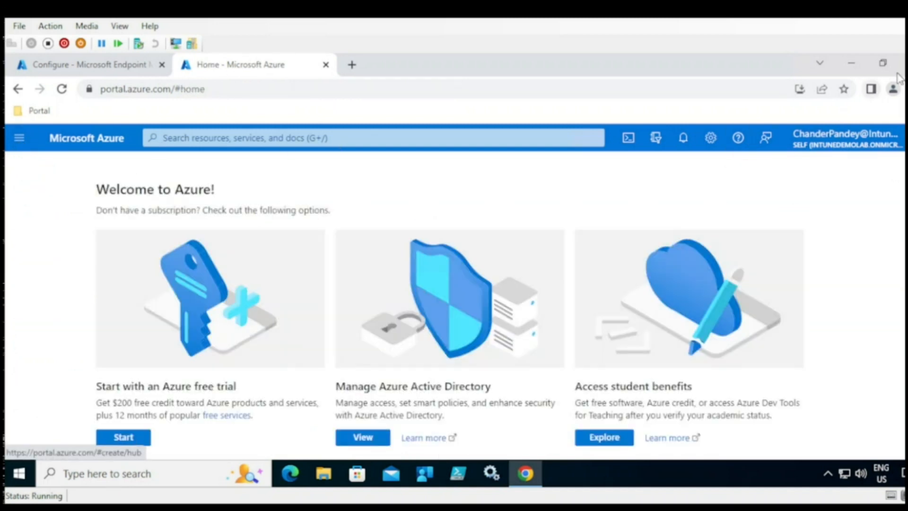
pyautogui.click(902, 89)
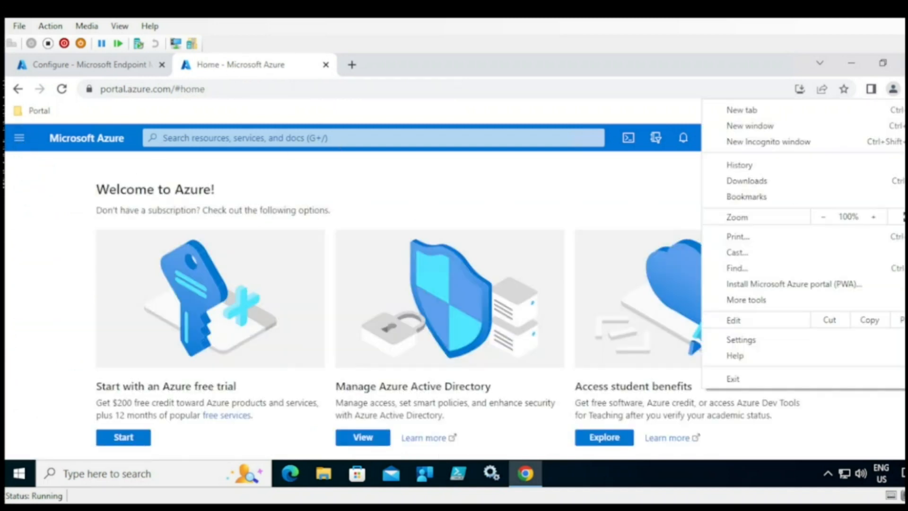
pyautogui.click(831, 216)
pyautogui.click(831, 217)
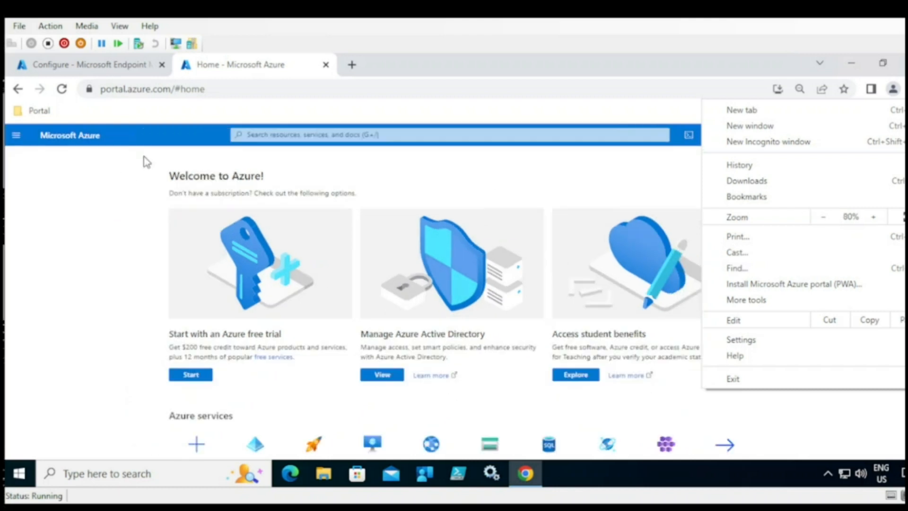
# Step: Open Custom domain names in Azure Active Directory and bring up the form for adding a custom domain
pyautogui.click(17, 137)
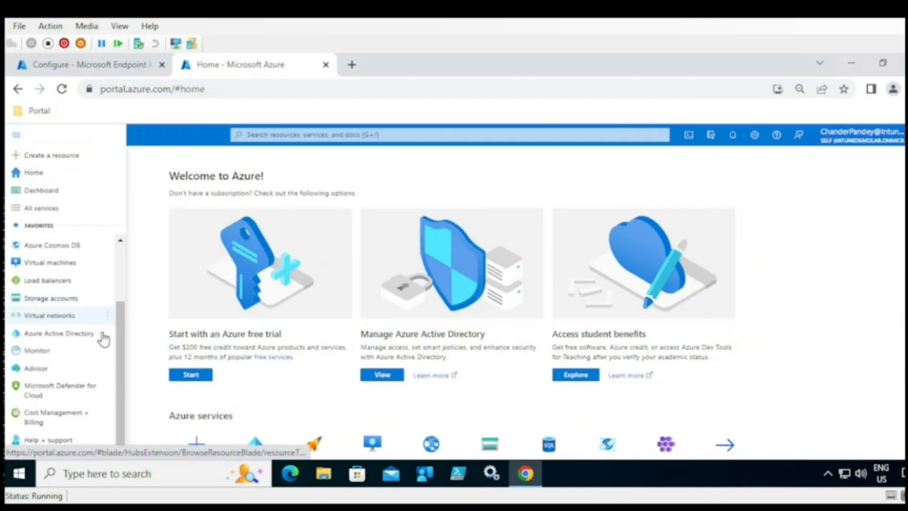
pyautogui.click(81, 336)
pyautogui.moveTo(141, 298); pyautogui.dragTo(140, 382)
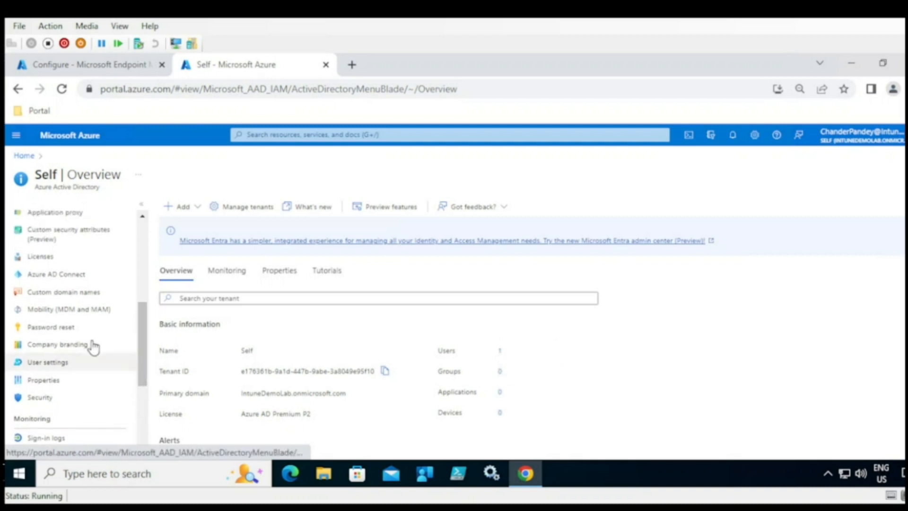
pyautogui.click(50, 293)
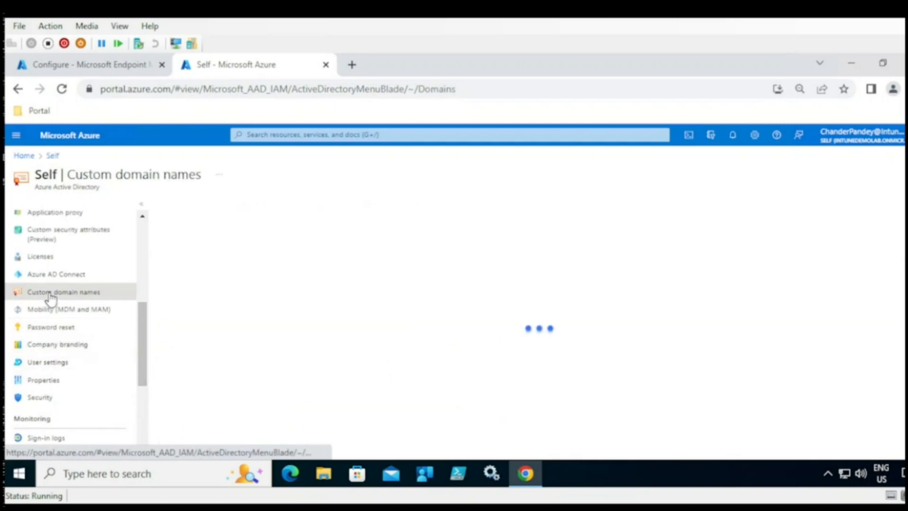
pyautogui.click(219, 208)
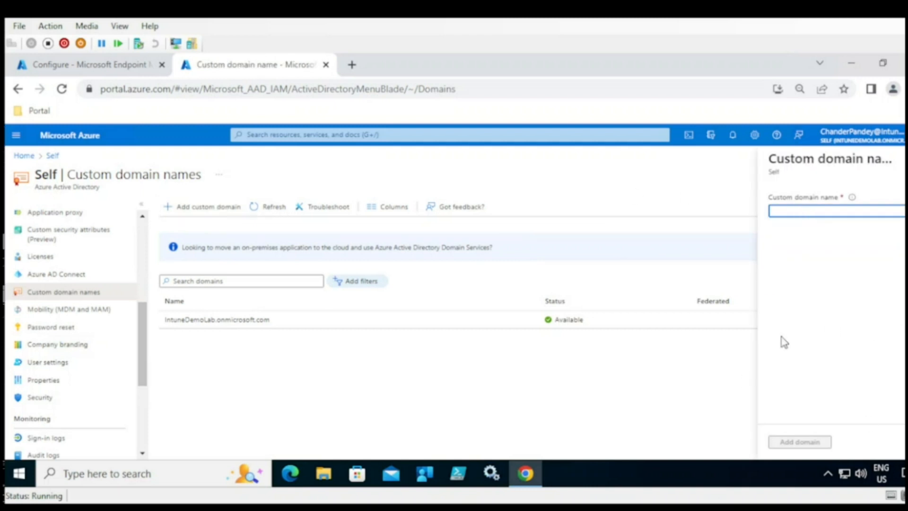
# Step: Open the Microsoft 365 admin center in a new tab and bring up the Add domain wizard from the Domains settings
pyautogui.click(48, 112)
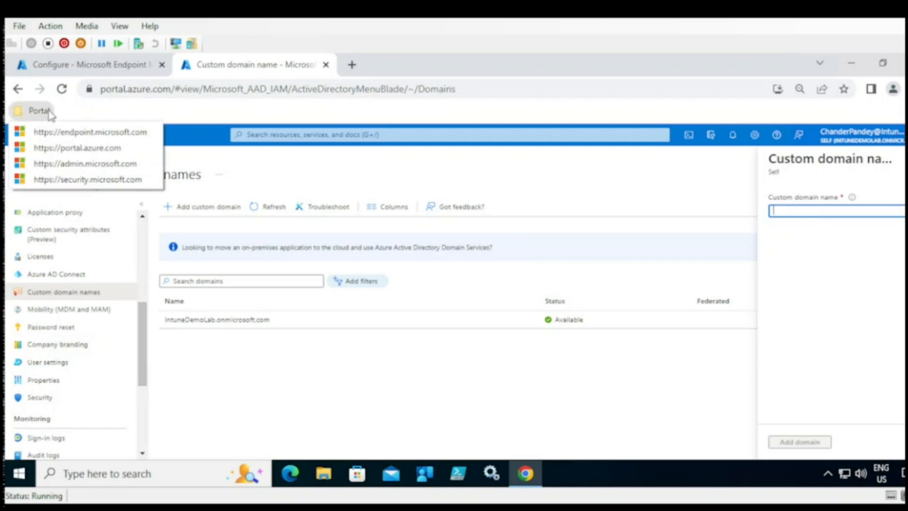
pyautogui.rightClick(75, 167)
pyautogui.click(114, 175)
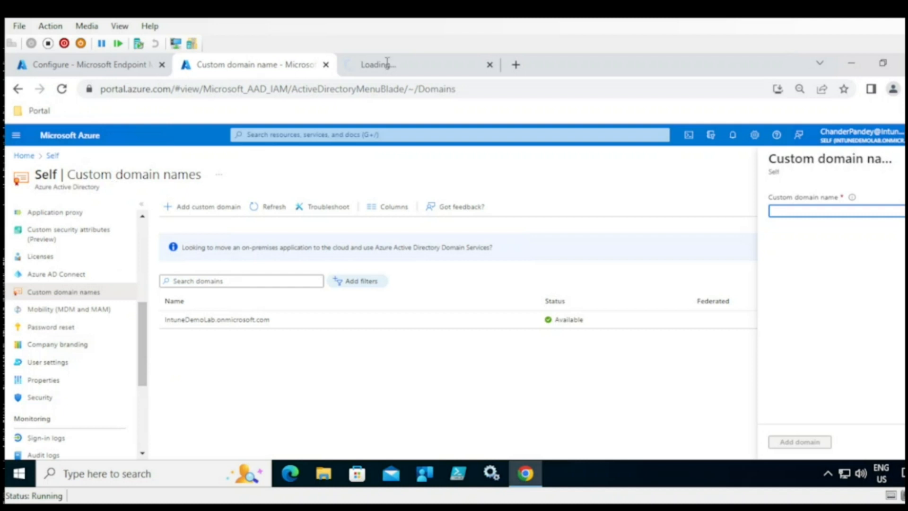
pyautogui.click(429, 67)
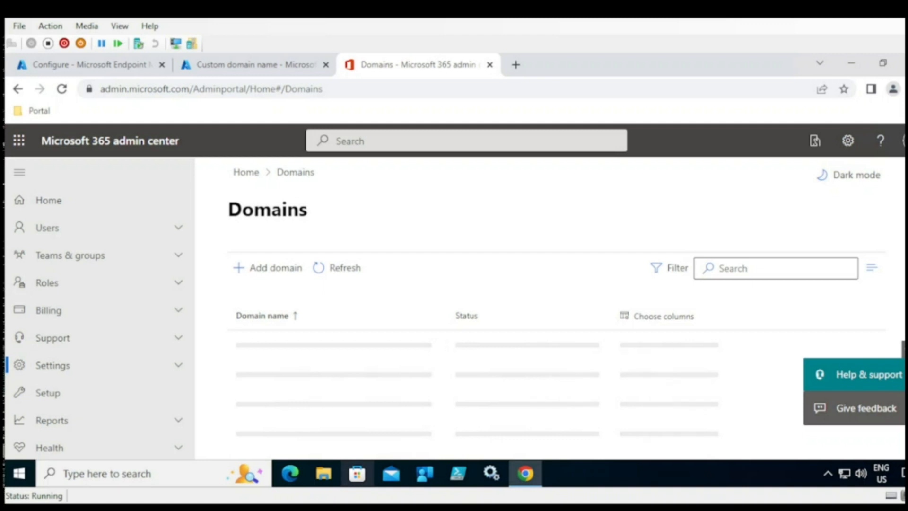
pyautogui.click(84, 367)
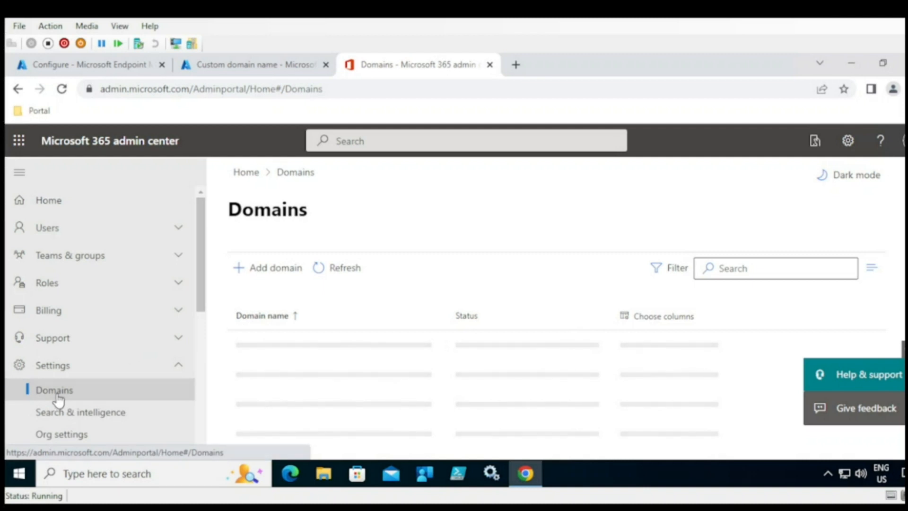
pyautogui.click(278, 270)
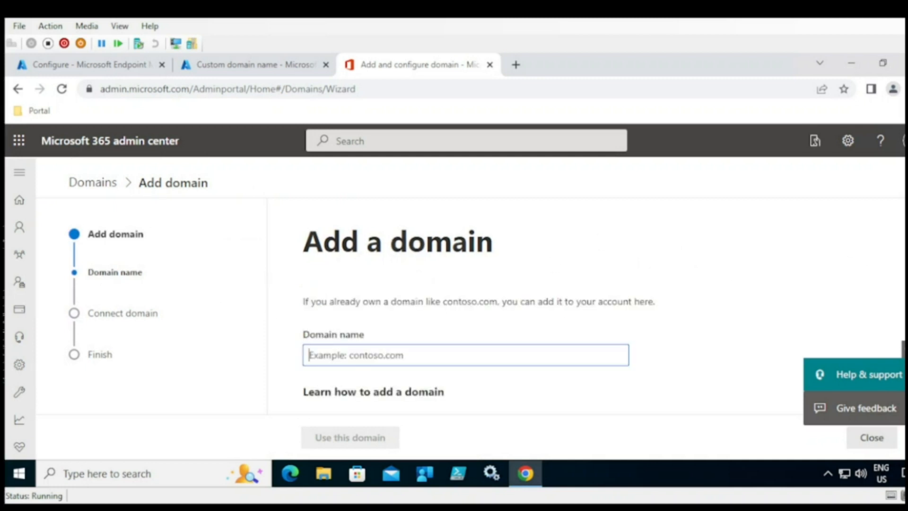
pyautogui.scroll(-2, 466, 306)
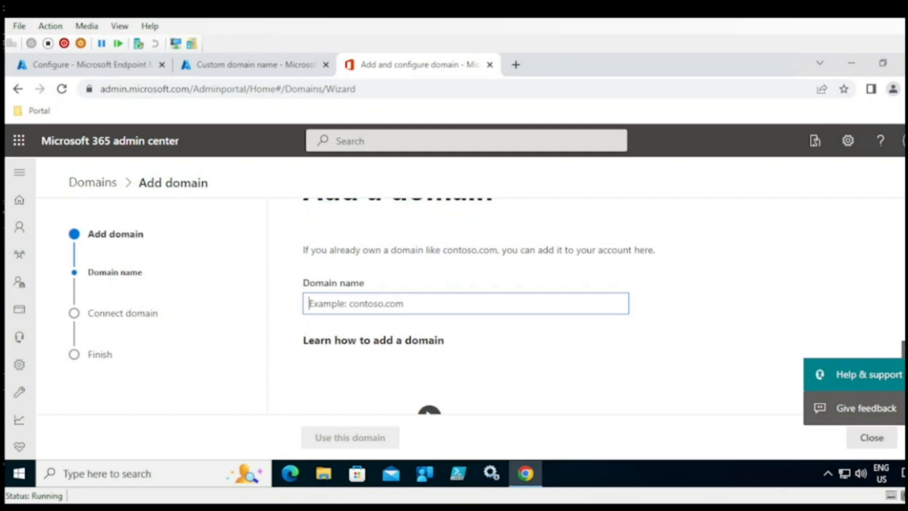
pyautogui.scroll(-2, 466, 306)
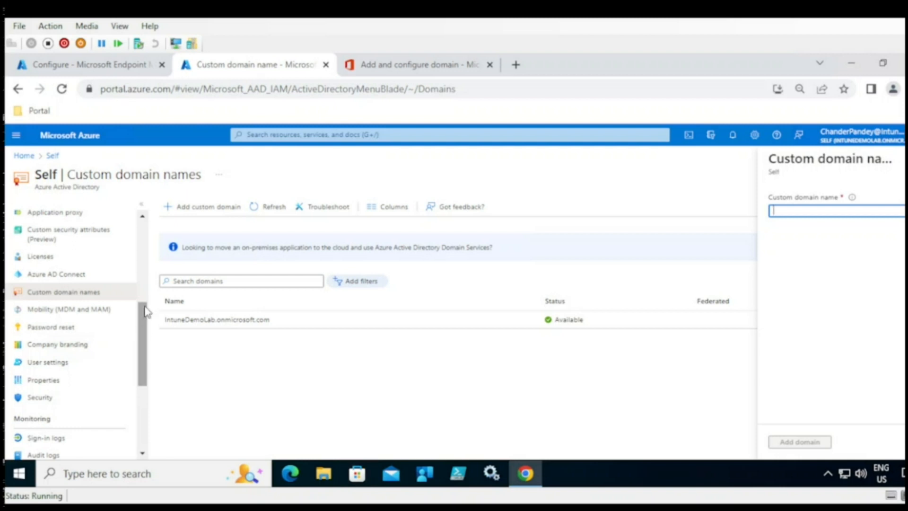
# Step: Open the Licenses overview of Azure Active Directory
pyautogui.moveTo(145, 312); pyautogui.dragTo(147, 272)
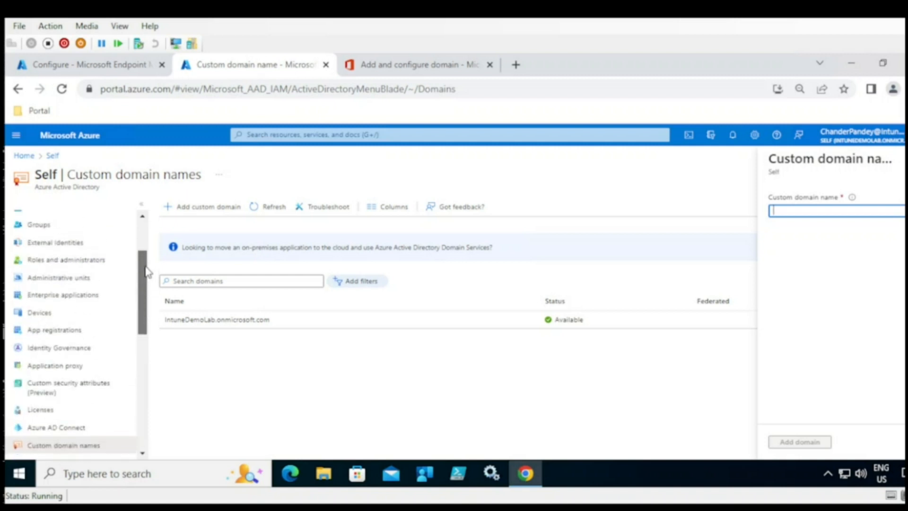
pyautogui.click(47, 410)
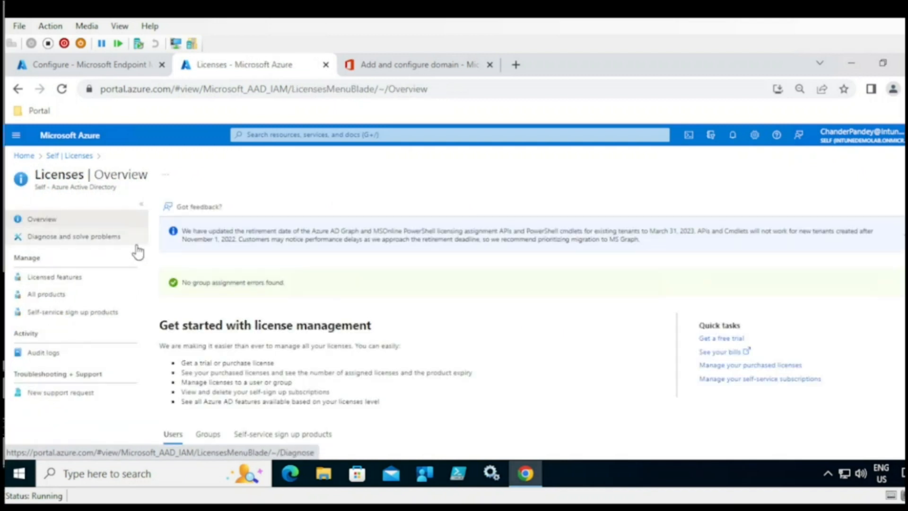
# Step: Switch to the Microsoft Endpoint Manager admin center and open the listed member's profile overview from Users
pyautogui.click(83, 66)
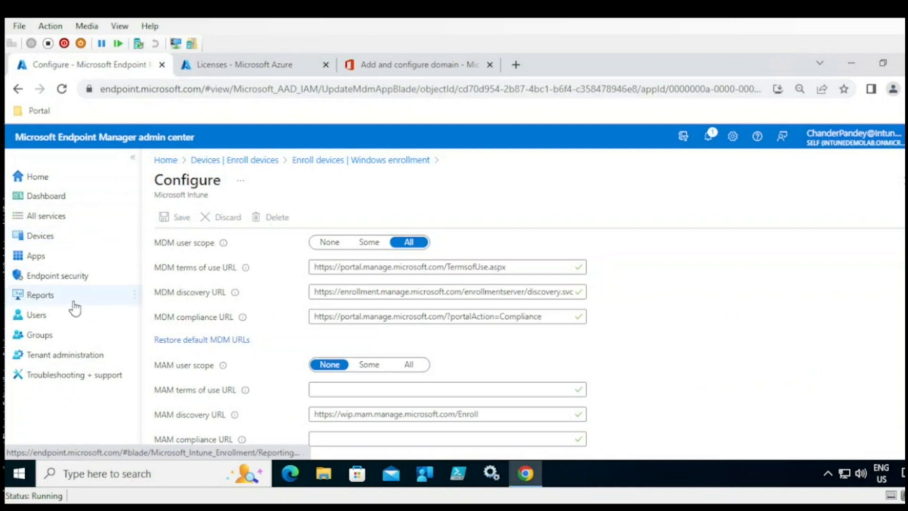
pyautogui.click(46, 324)
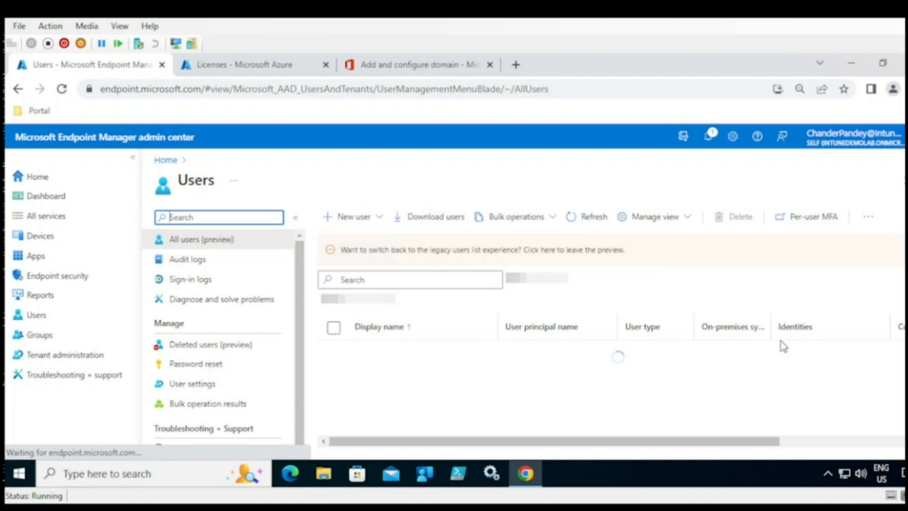
pyautogui.moveTo(681, 442); pyautogui.dragTo(520, 453)
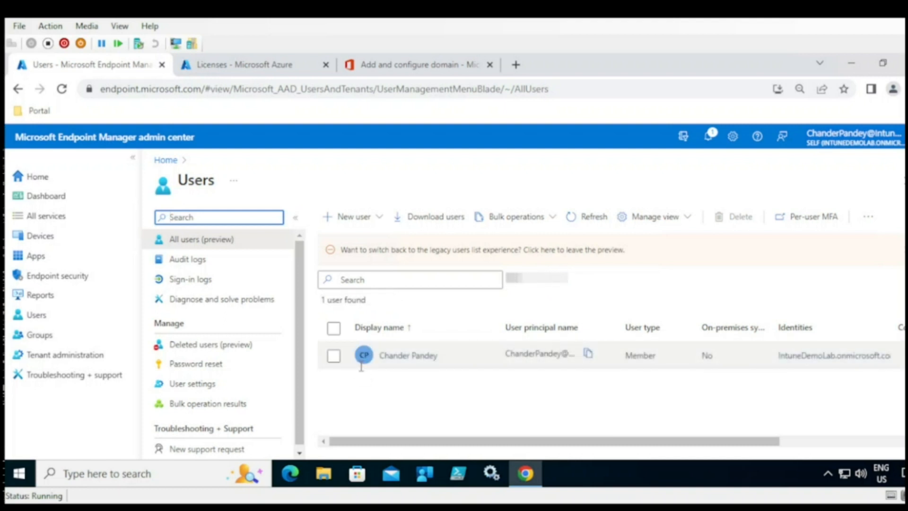
pyautogui.click(334, 356)
pyautogui.click(397, 363)
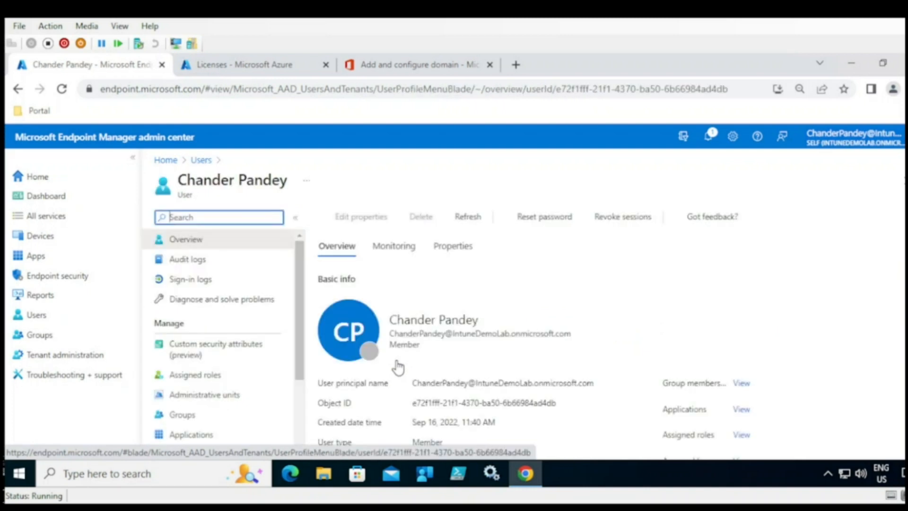
pyautogui.moveTo(302, 308); pyautogui.dragTo(304, 346)
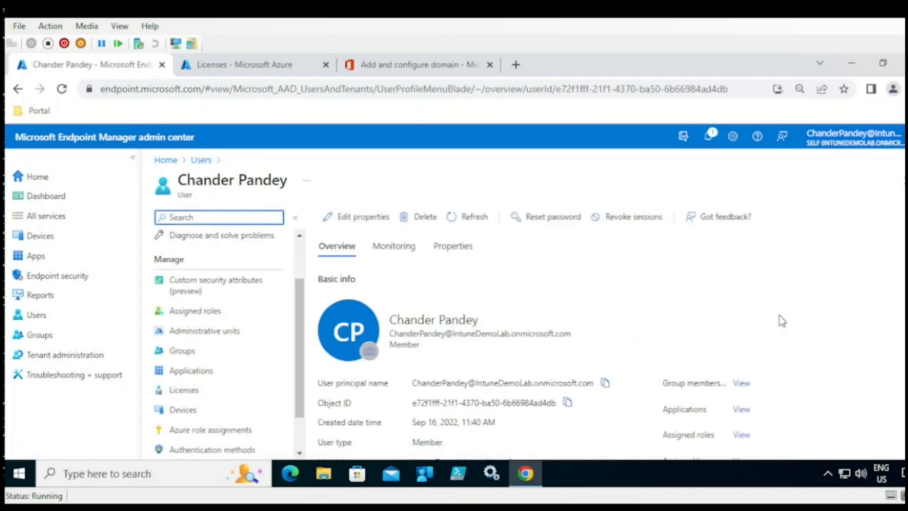
pyautogui.scroll(-2, 558, 343)
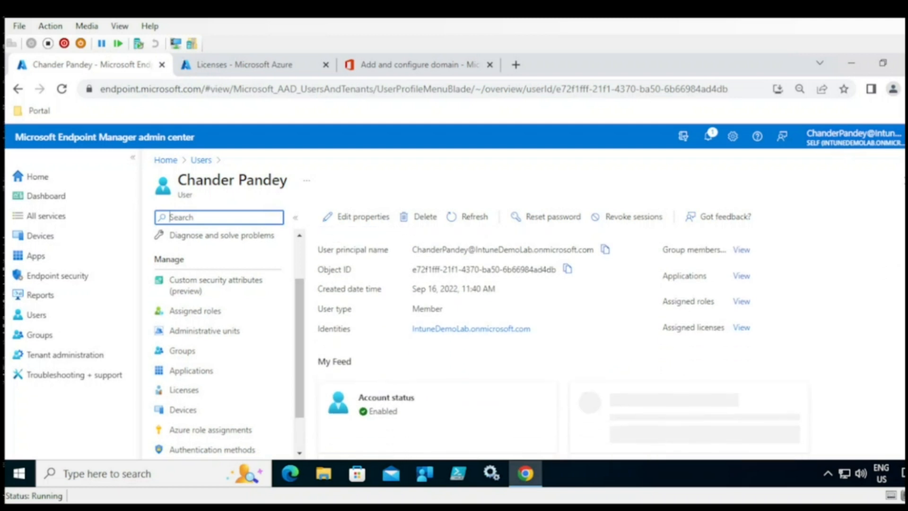
pyautogui.scroll(2, 558, 344)
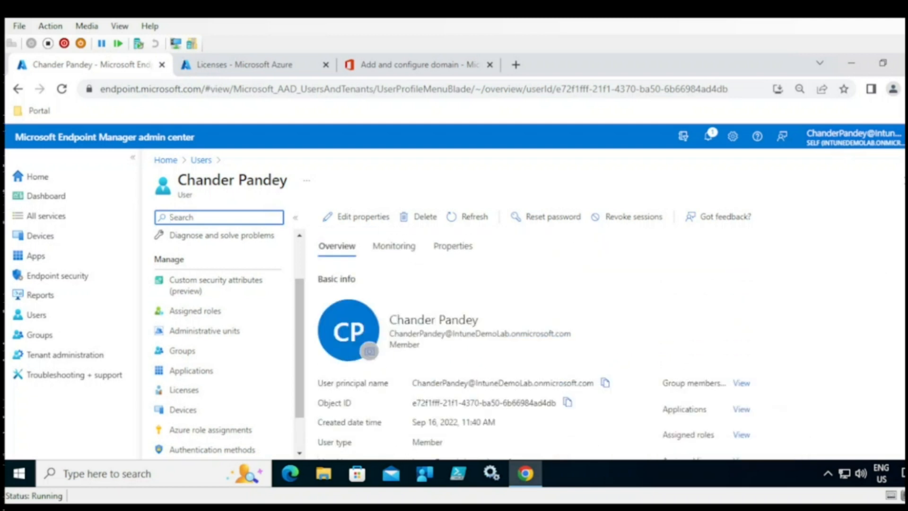
# Step: Open the user's editable properties, look through all fields, and check the Usage location options under Settings without changing them
pyautogui.click(370, 220)
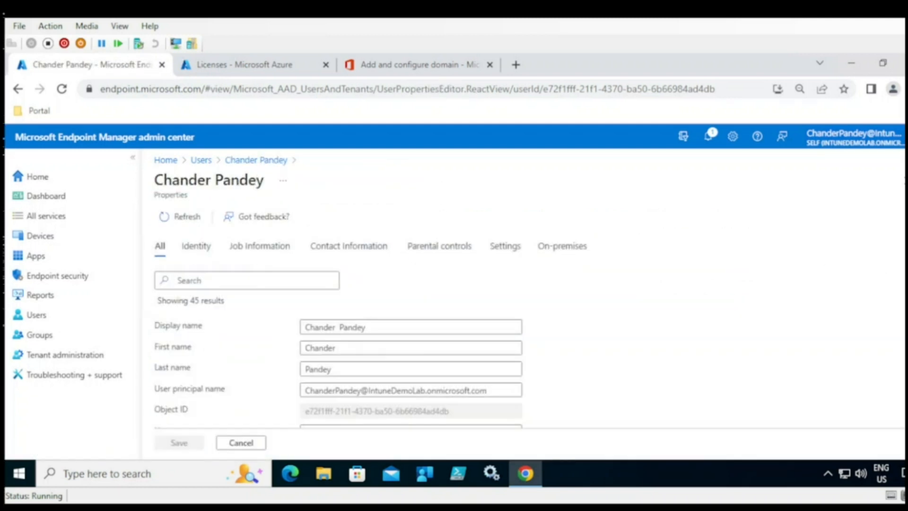
pyautogui.scroll(-7, 338, 331)
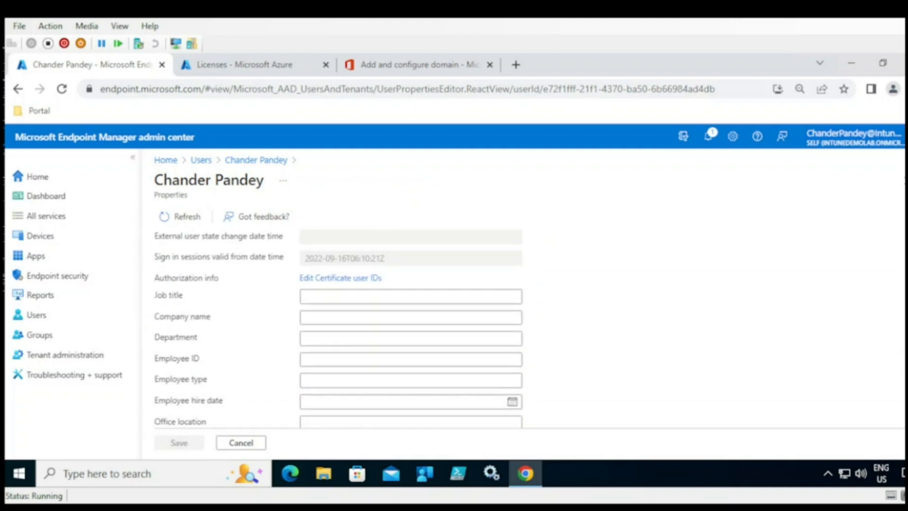
pyautogui.scroll(-9, 338, 331)
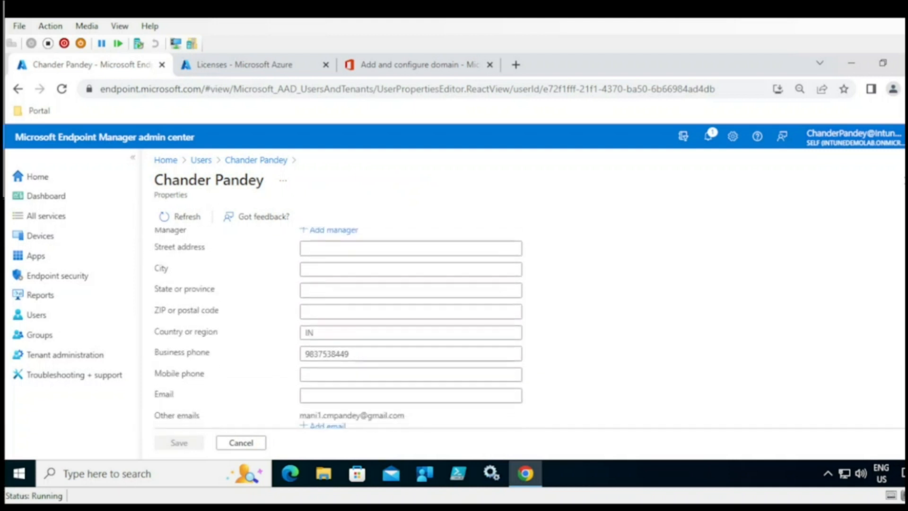
pyautogui.scroll(-5, 338, 331)
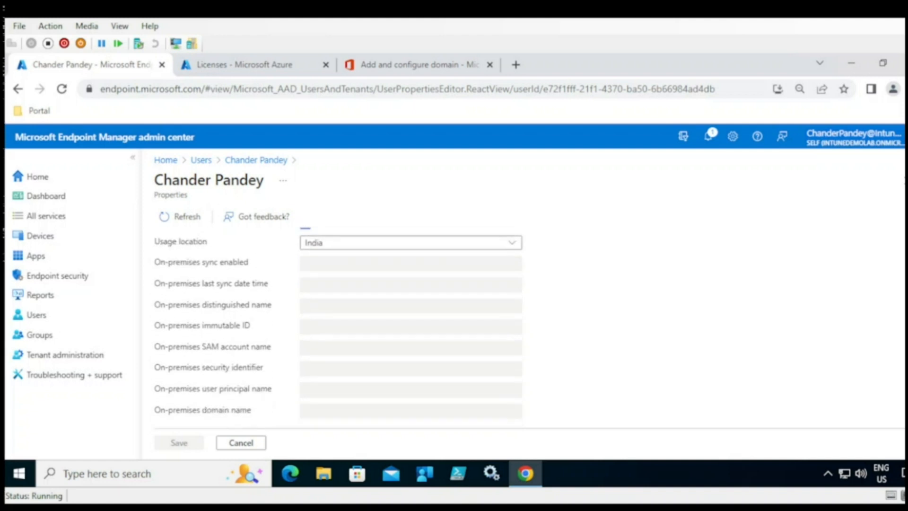
pyautogui.scroll(20, 338, 331)
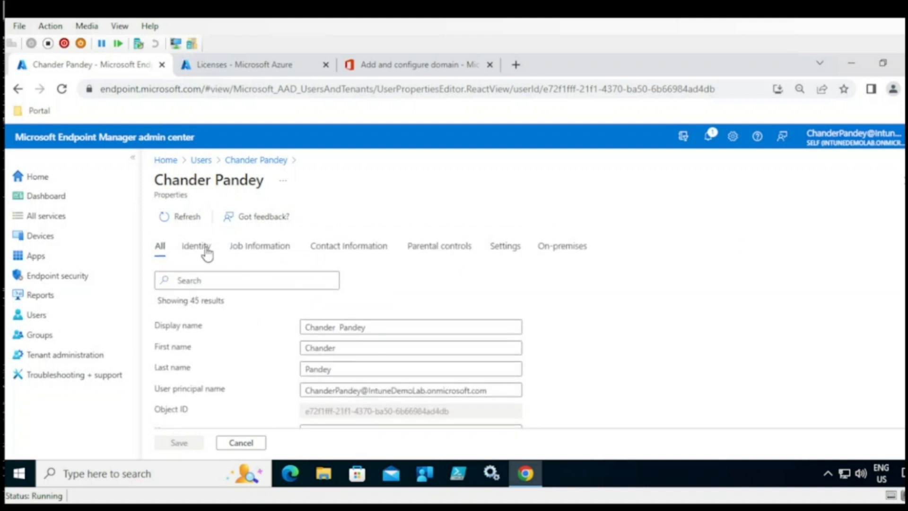
pyautogui.click(506, 251)
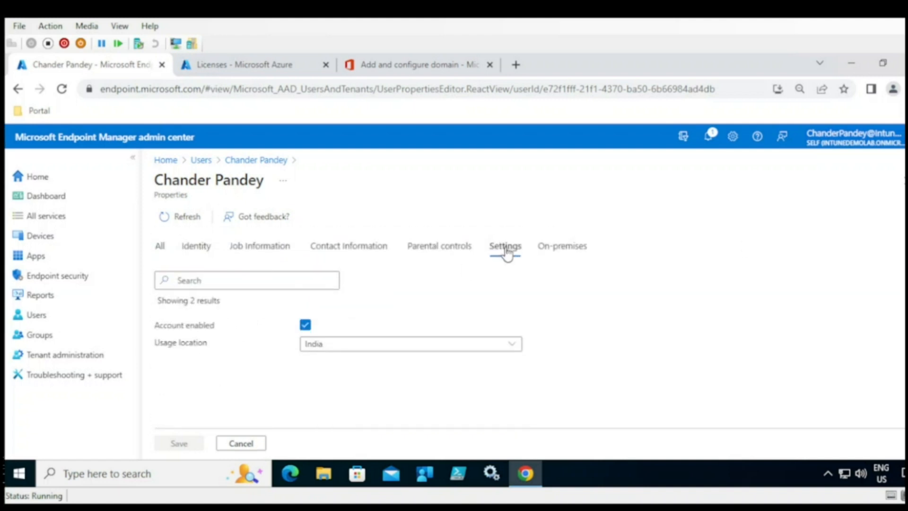
pyautogui.click(374, 345)
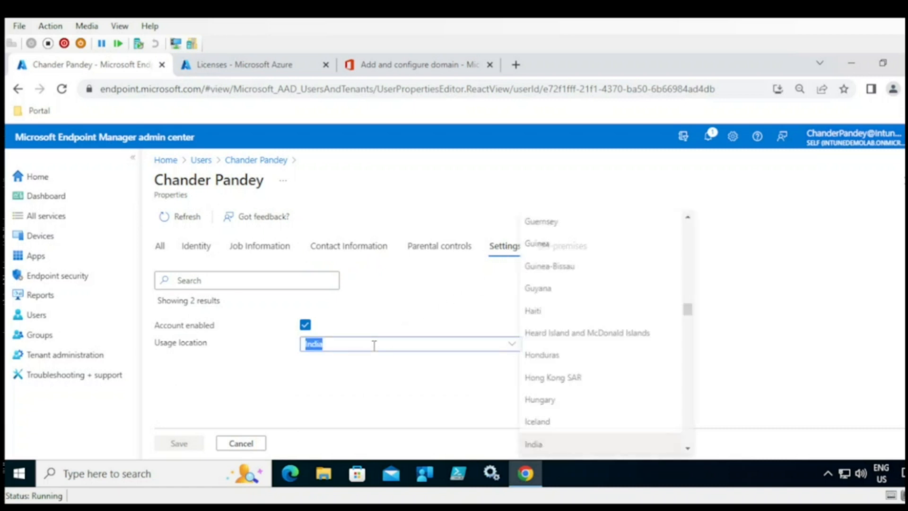
pyautogui.click(399, 379)
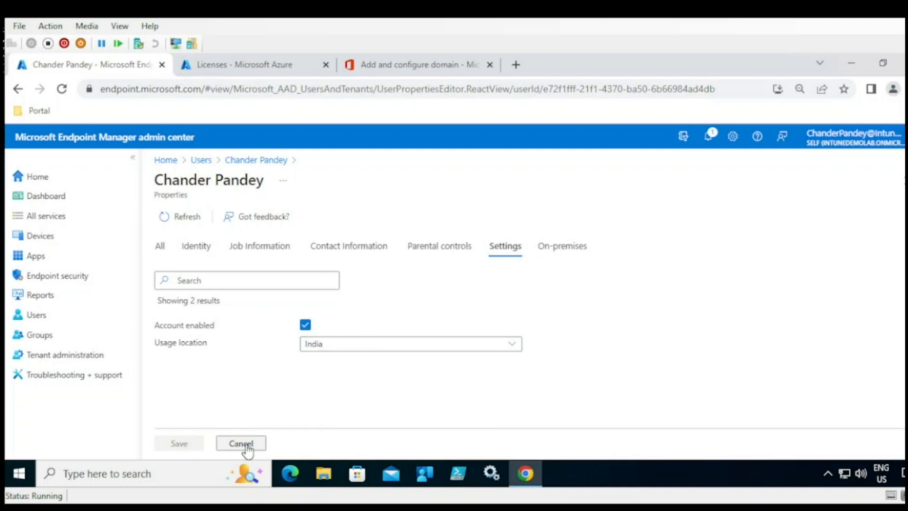
# Step: Return to the user's profile and open the license assignments for updating from its Licenses page
pyautogui.click(263, 161)
pyautogui.click(187, 392)
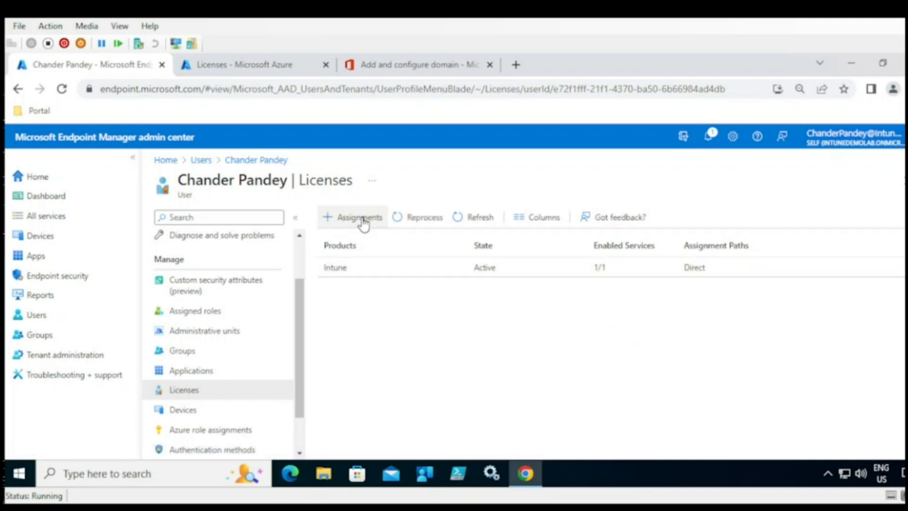
pyautogui.click(365, 220)
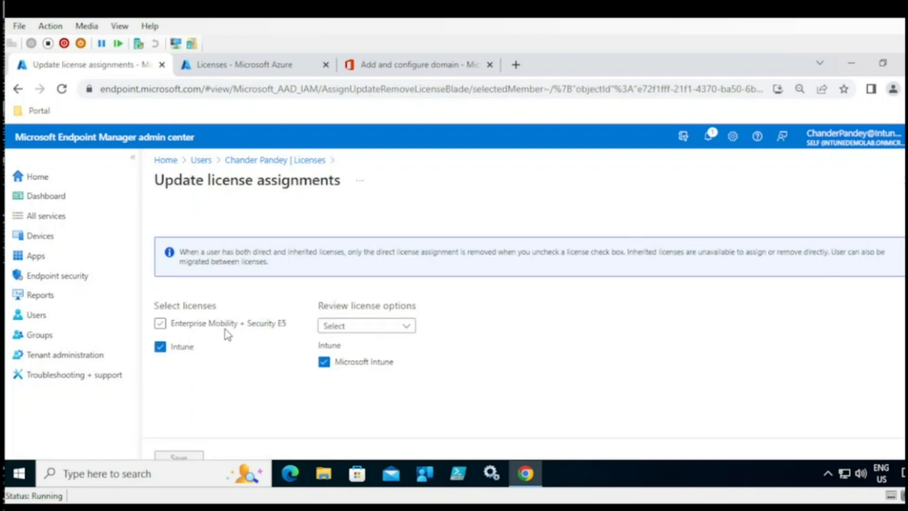
# Step: Assign the Enterprise Mobility + Security E5 license alongside Intune, review its included services, and save the assignment
pyautogui.click(163, 326)
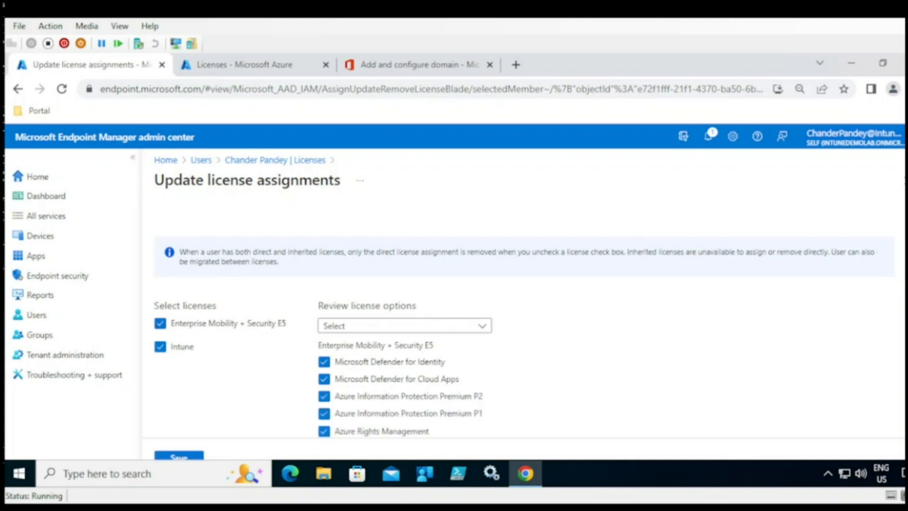
pyautogui.scroll(-2, 520, 312)
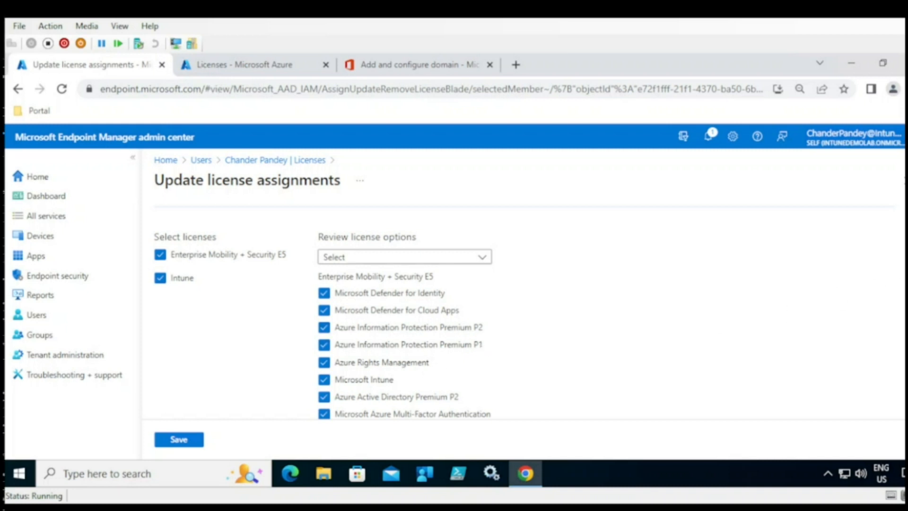
pyautogui.scroll(-1, 520, 312)
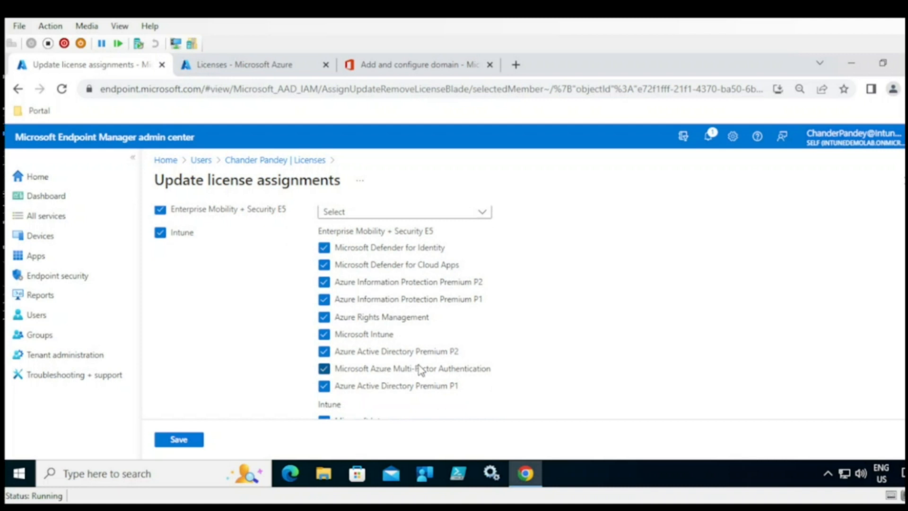
pyautogui.moveTo(461, 353)
pyautogui.mouseDown()
pyautogui.moveTo(357, 354)
pyautogui.moveTo(461, 355)
pyautogui.mouseUp()
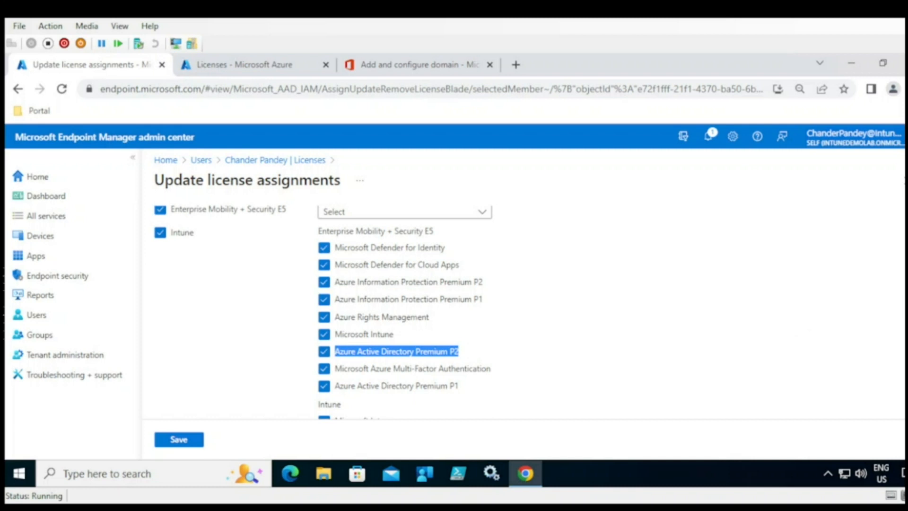
pyautogui.scroll(-1, 559, 340)
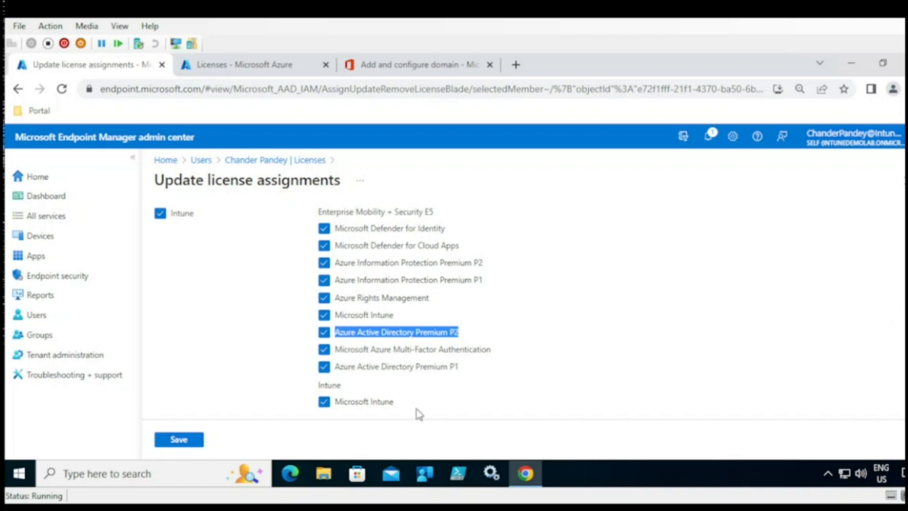
pyautogui.click(180, 443)
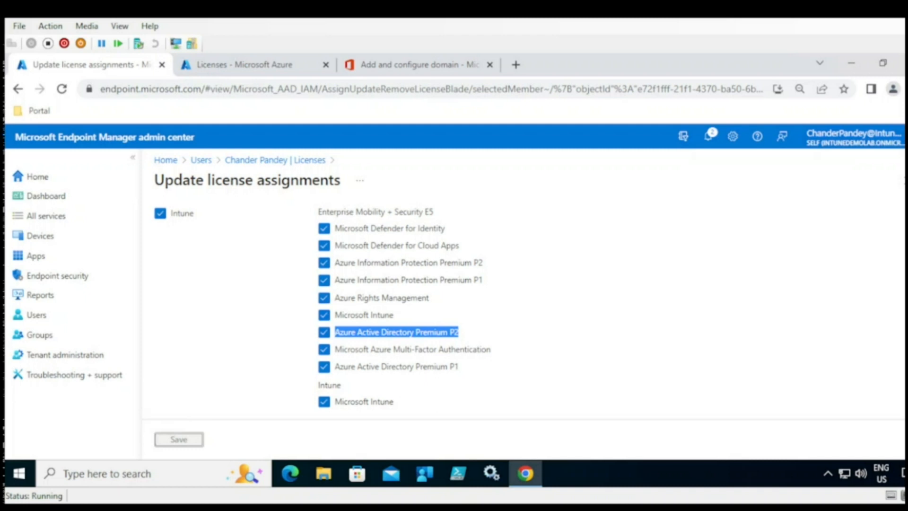
pyautogui.scroll(3, 523, 312)
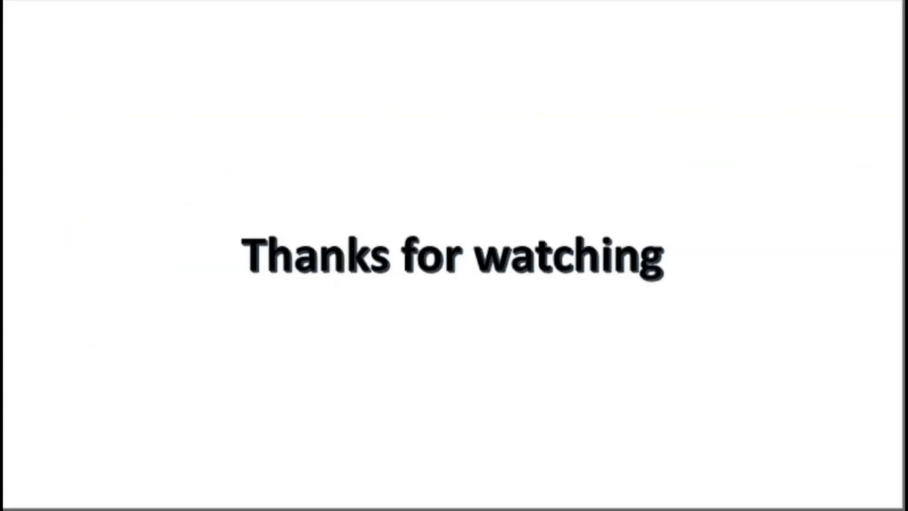